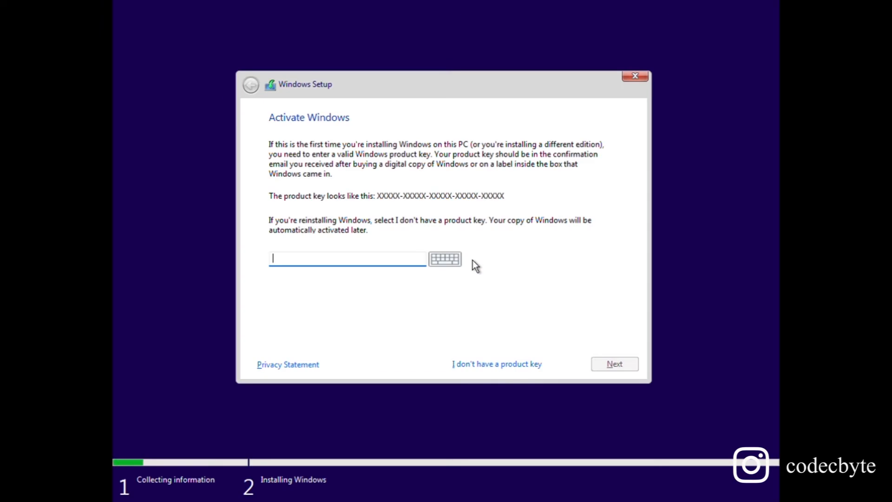
- Continue without a product key as Windows 11 Pro, then quit Setup when it says this PC can't run Windows 11
{"action": "left_click", "coordinate": [475, 367]}
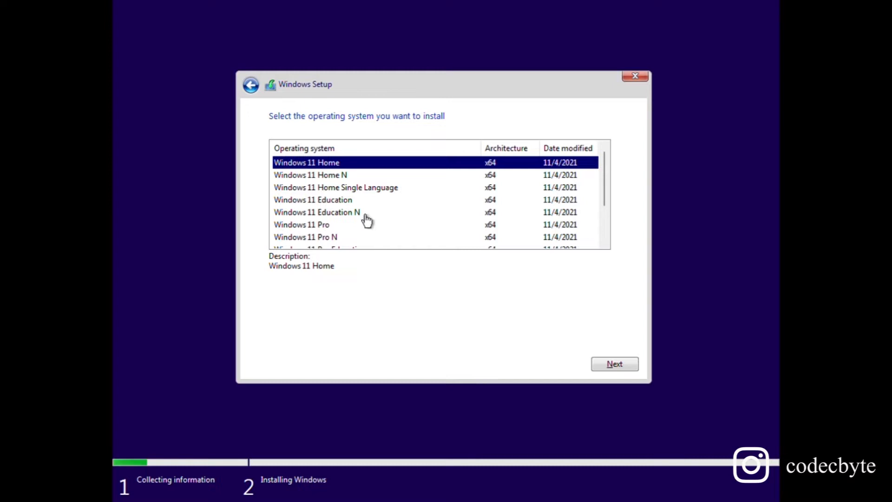
{"action": "left_click", "coordinate": [343, 227]}
{"action": "left_click", "coordinate": [622, 368]}
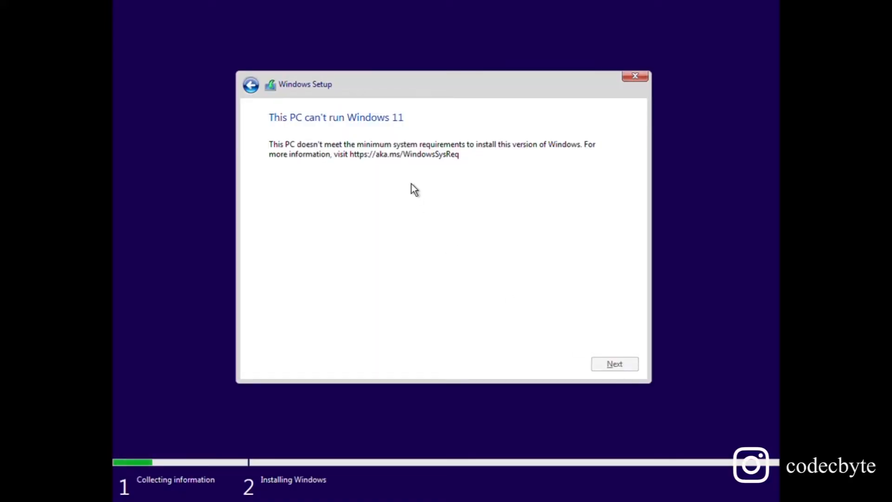
{"action": "left_click", "coordinate": [644, 80]}
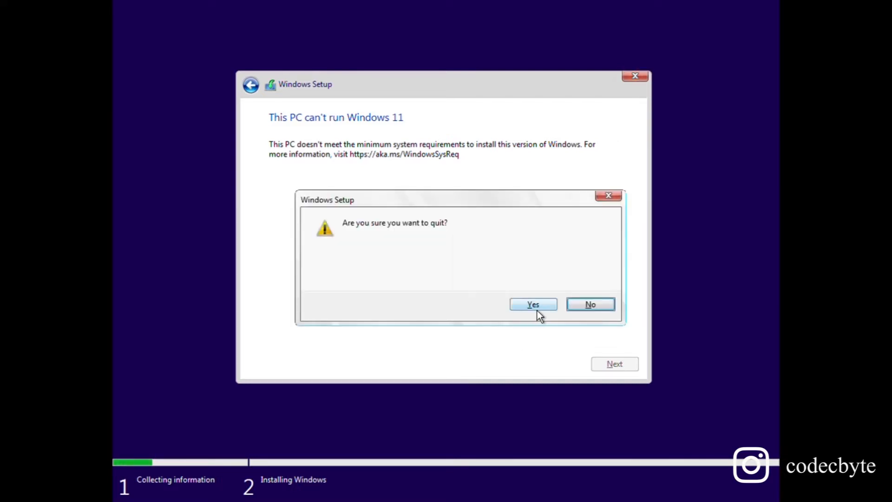
{"action": "left_click", "coordinate": [534, 305]}
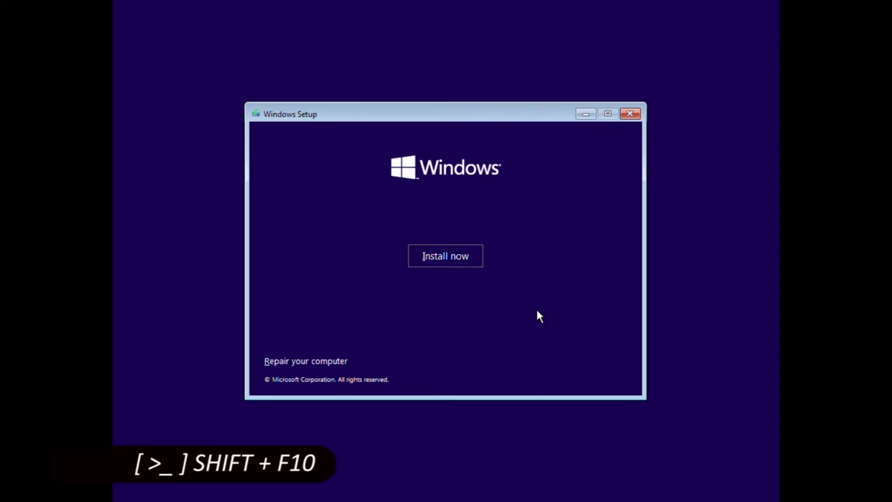
- Launch Registry Editor with regedit from the Shift+F10 command prompt
{"action": "key", "text": "shift+F10"}
{"action": "type", "text": "regedit"}
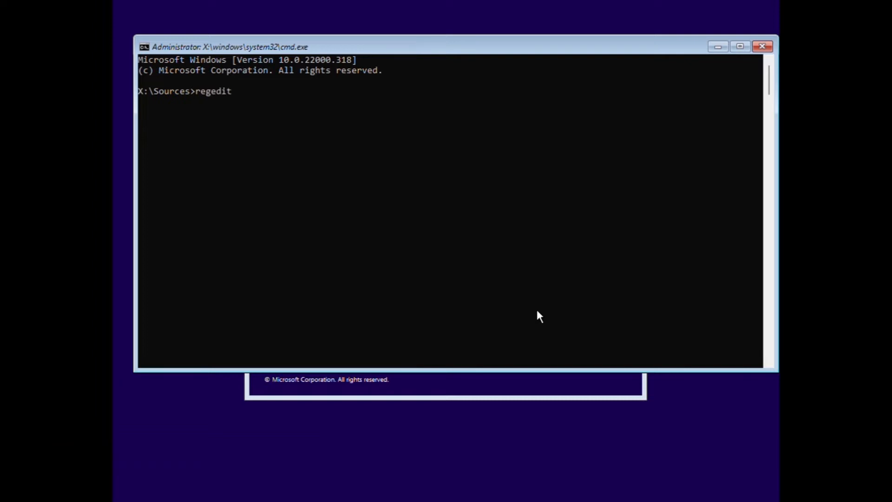
{"action": "key", "text": "Return"}
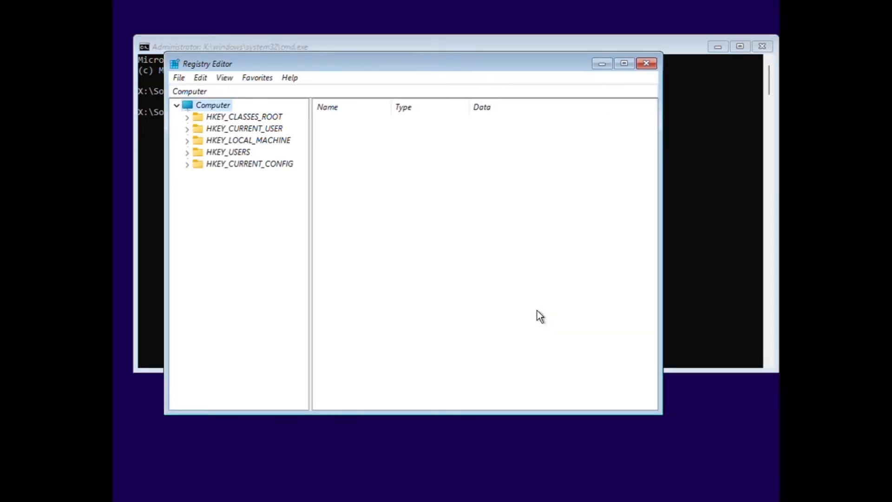
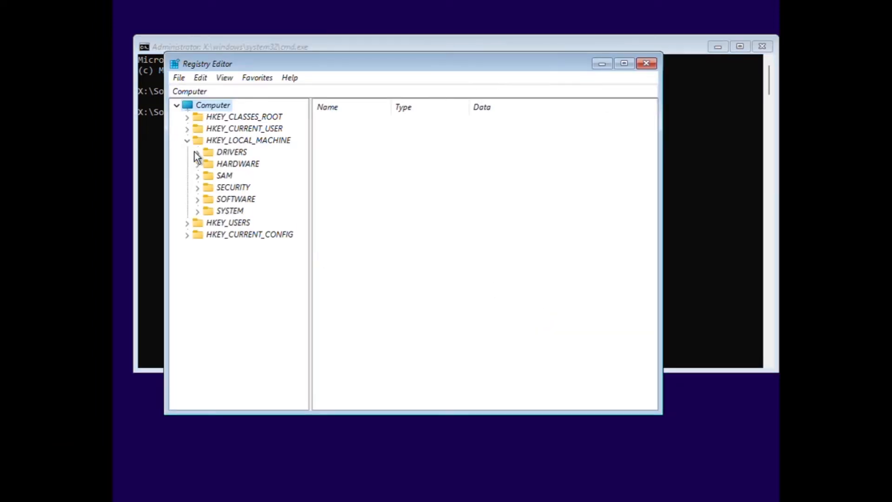
- Expand HKEY_LOCAL_MACHINE\SYSTEM\Setup in the tree to reveal its AllowStart, Pid and SETUPCL subkeys
{"action": "left_click", "coordinate": [205, 217]}
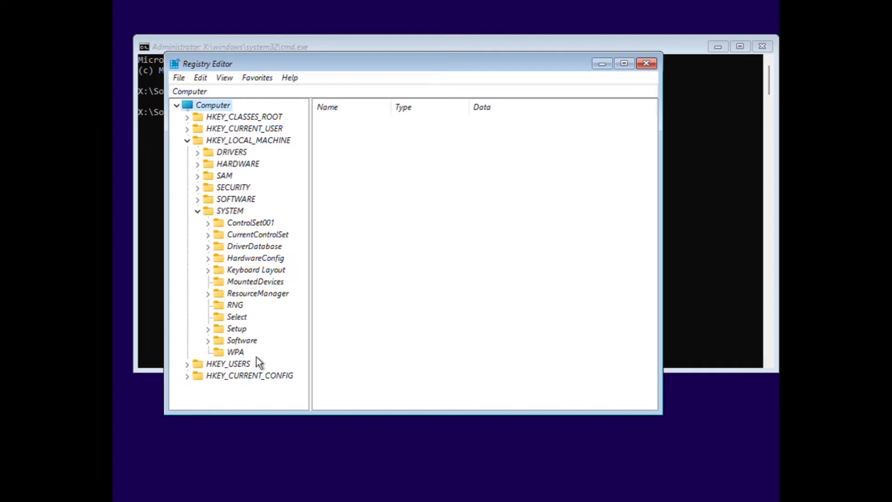
{"action": "left_click", "coordinate": [209, 329]}
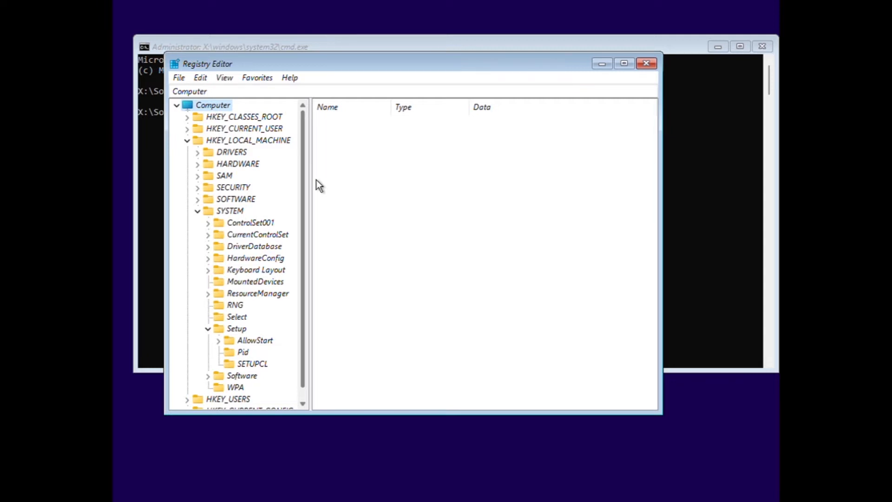
{"action": "left_click", "coordinate": [263, 144]}
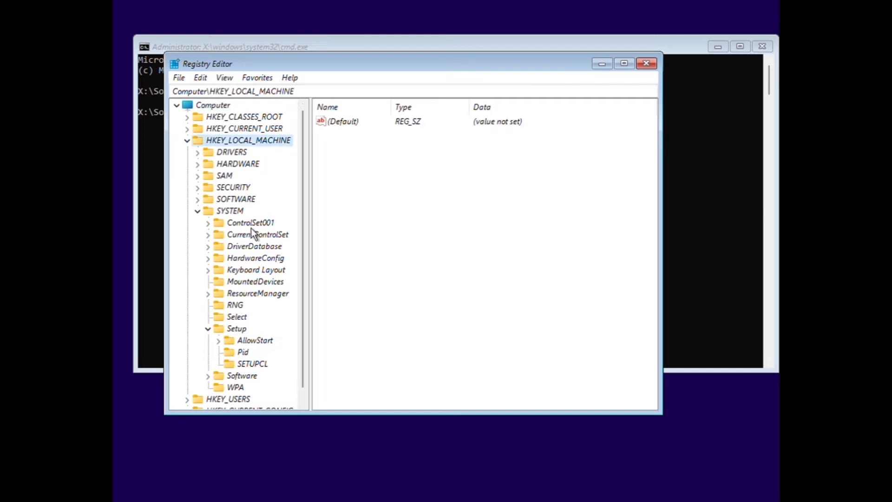
{"action": "left_click", "coordinate": [242, 213]}
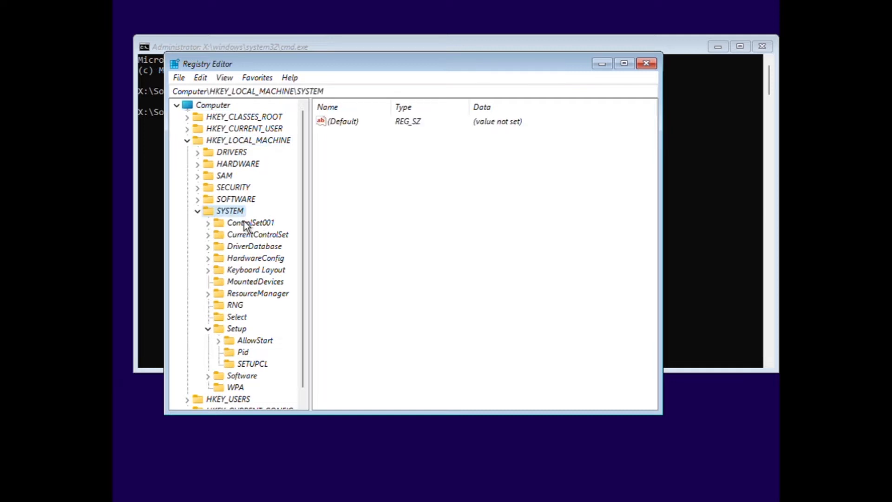
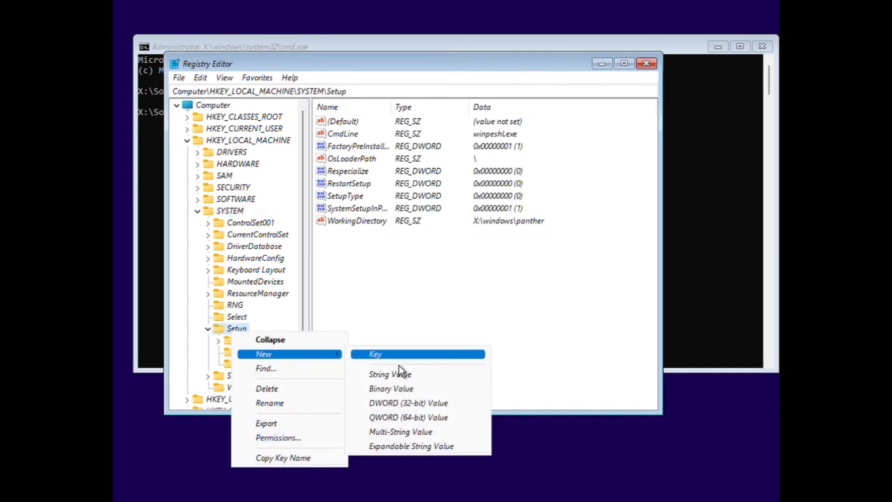
- Create a new key named LabConfig under Setup
{"action": "left_click", "coordinate": [399, 364]}
{"action": "type", "text": "L"}
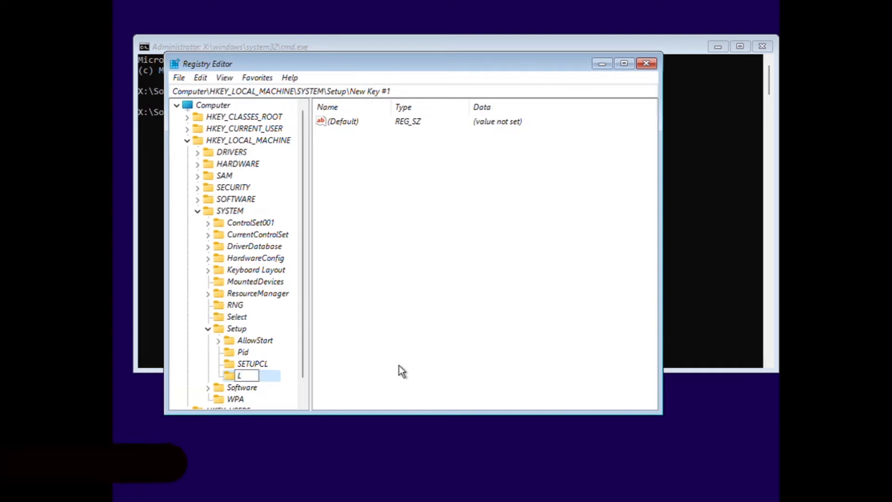
{"action": "type", "text": "abConfig"}
{"action": "key", "text": "Return"}
- Add a DWORD (32-bit) value named BypassRAMCheck inside LabConfig
{"action": "left_click", "coordinate": [479, 234]}
{"action": "right_click", "coordinate": [478, 234]}
{"action": "mouse_move", "coordinate": [492, 236]}
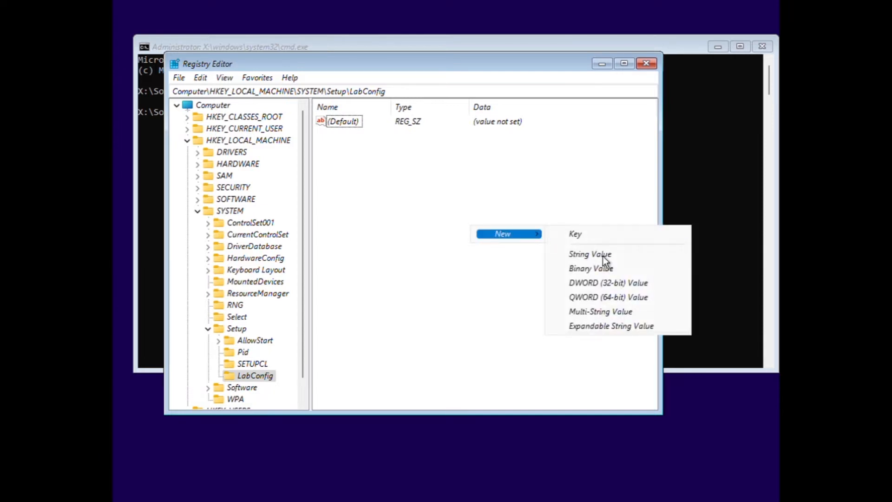
{"action": "left_click", "coordinate": [615, 285]}
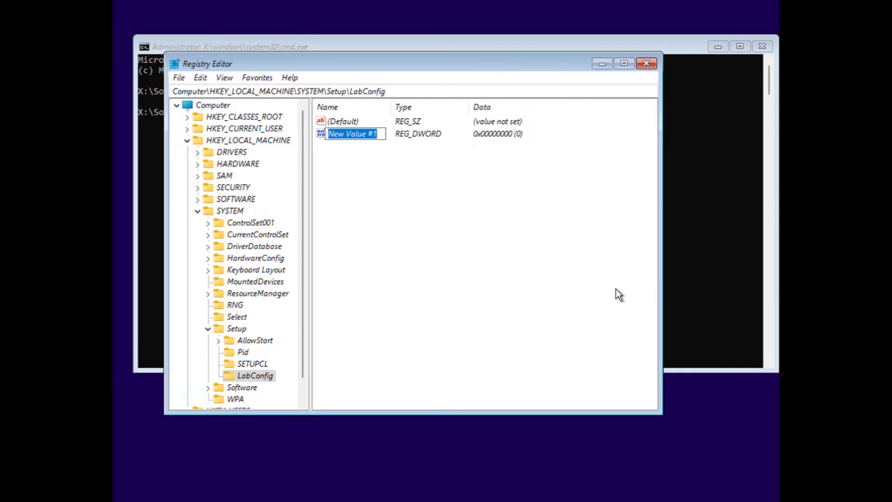
{"action": "type", "text": "Byp"}
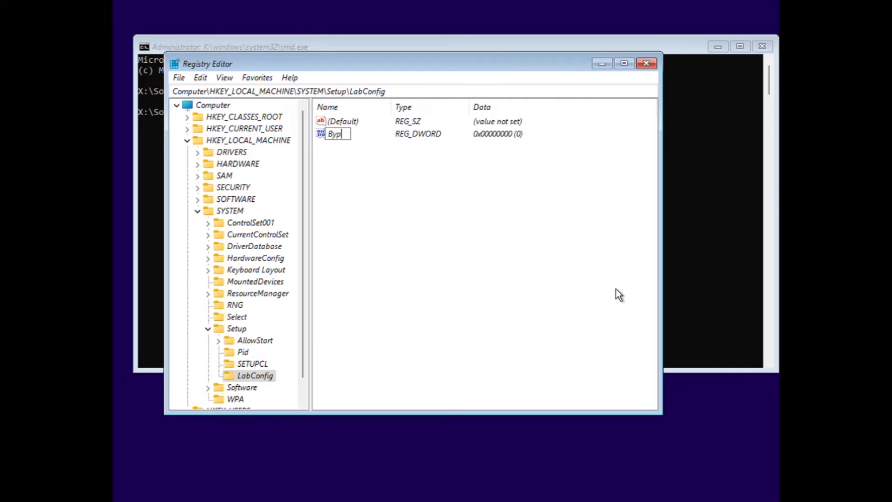
{"action": "type", "text": "ass"}
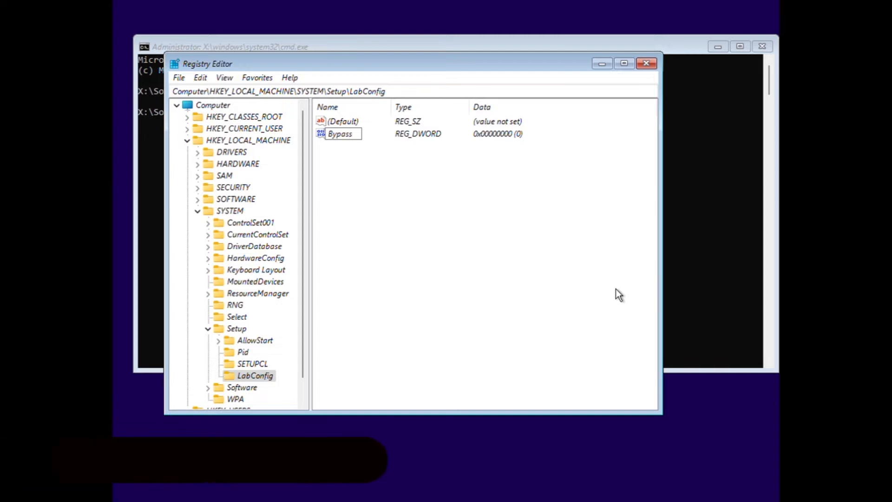
{"action": "type", "text": "RAM"}
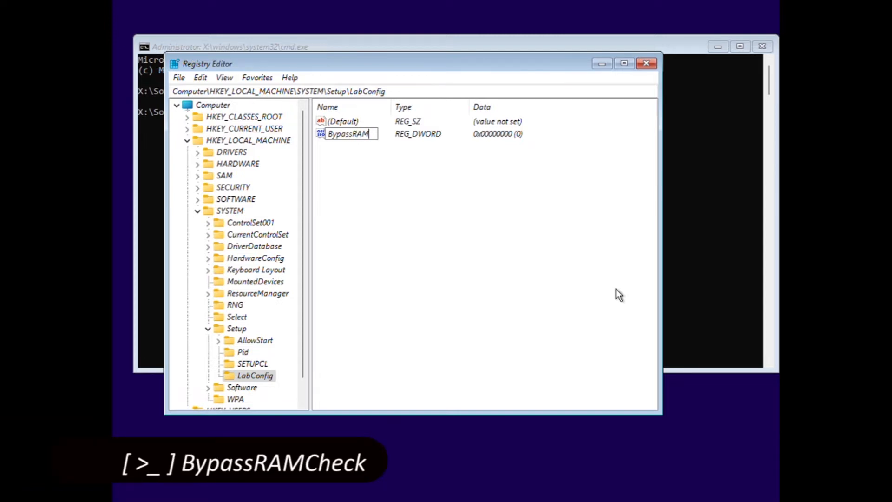
{"action": "type", "text": "Che"}
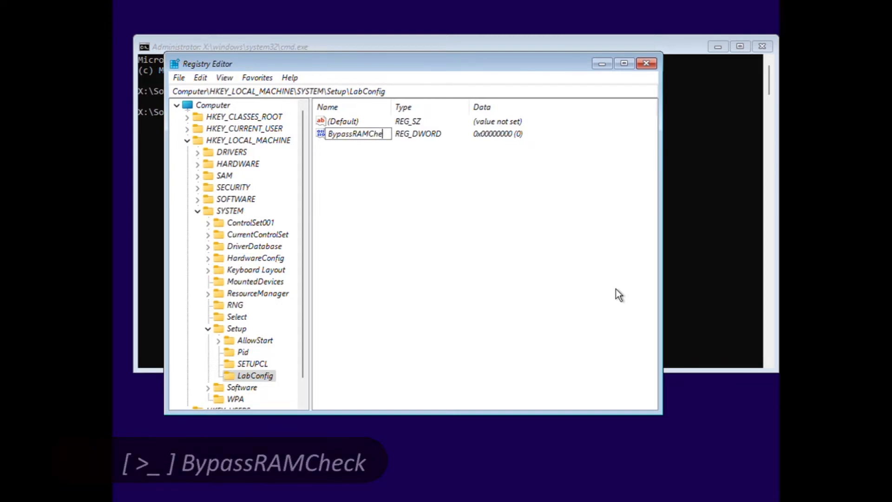
{"action": "type", "text": "ck"}
{"action": "key", "text": "Return"}
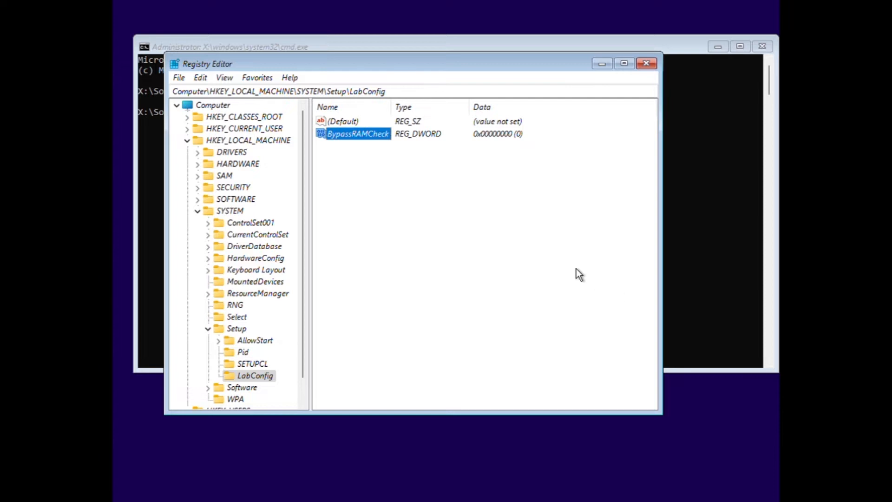
- Add a DWORD (32-bit) value named BypassTPMCheck to LabConfig
{"action": "right_click", "coordinate": [534, 248]}
{"action": "mouse_move", "coordinate": [559, 254]}
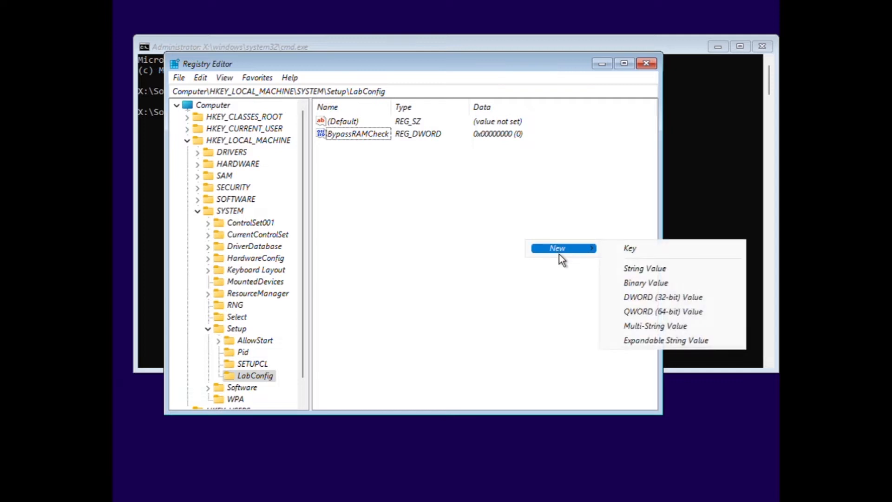
{"action": "left_click", "coordinate": [650, 305]}
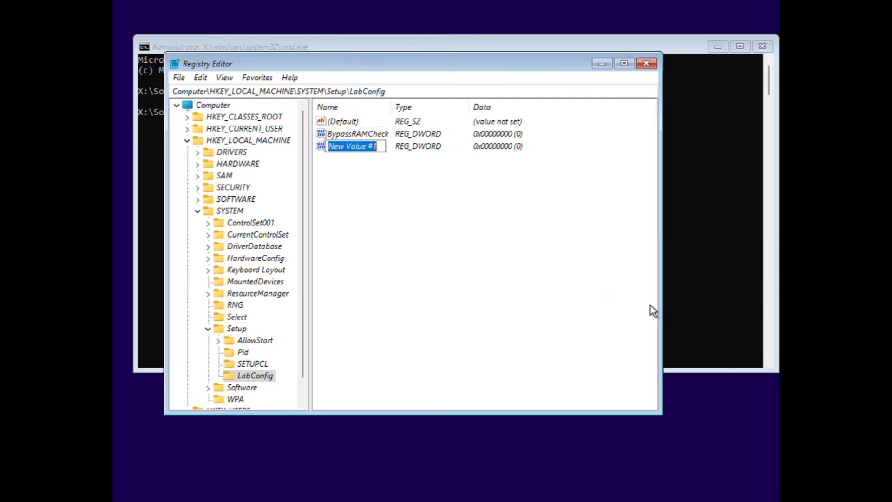
{"action": "type", "text": "By"}
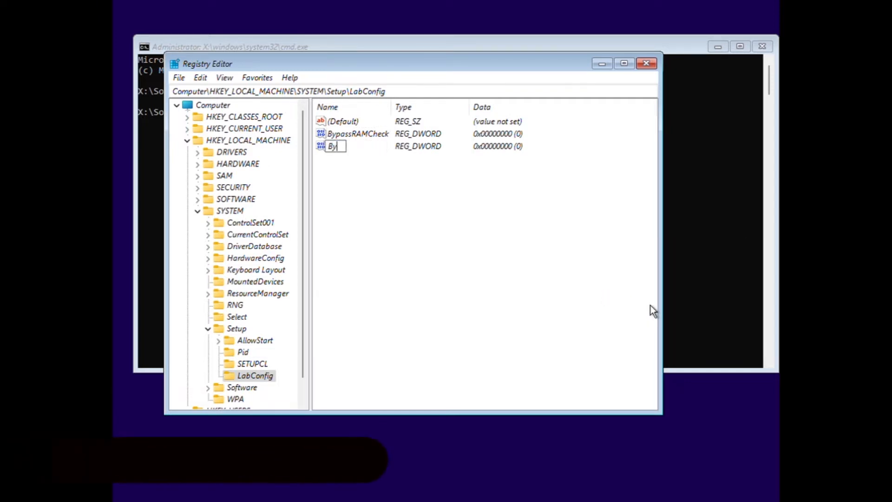
{"action": "type", "text": "pass"}
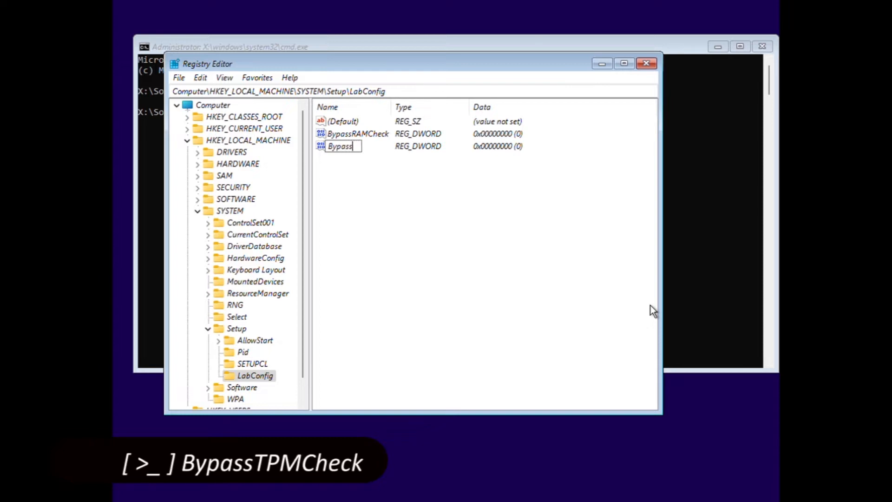
{"action": "type", "text": "TP"}
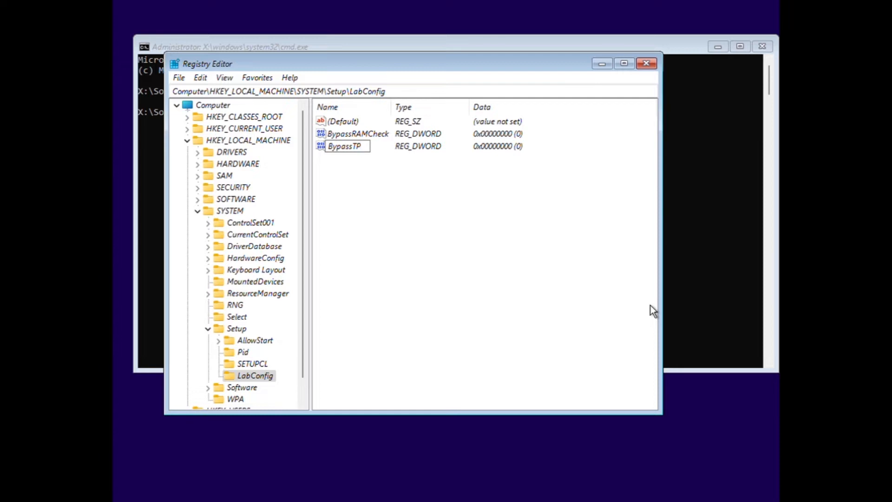
{"action": "type", "text": "MCheck"}
{"action": "key", "text": "Return"}
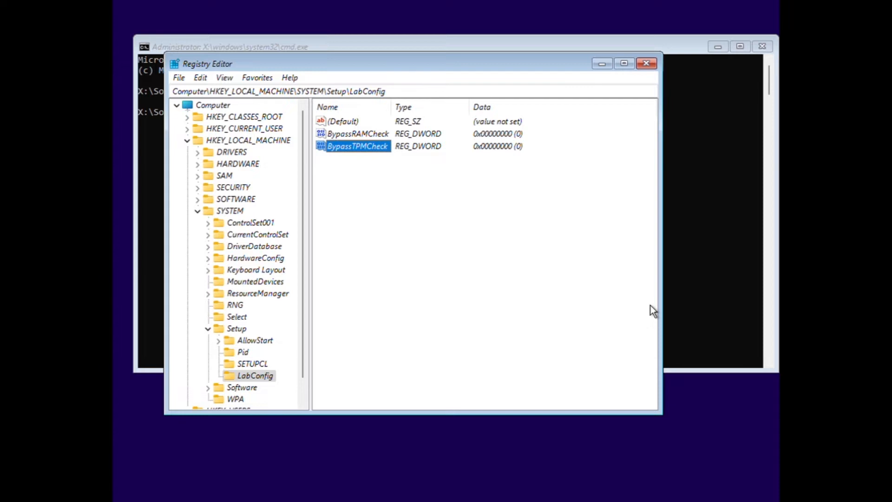
- Add a DWORD (32-bit) value named BypassSecureBootCheck to LabConfig
{"action": "right_click", "coordinate": [554, 257]}
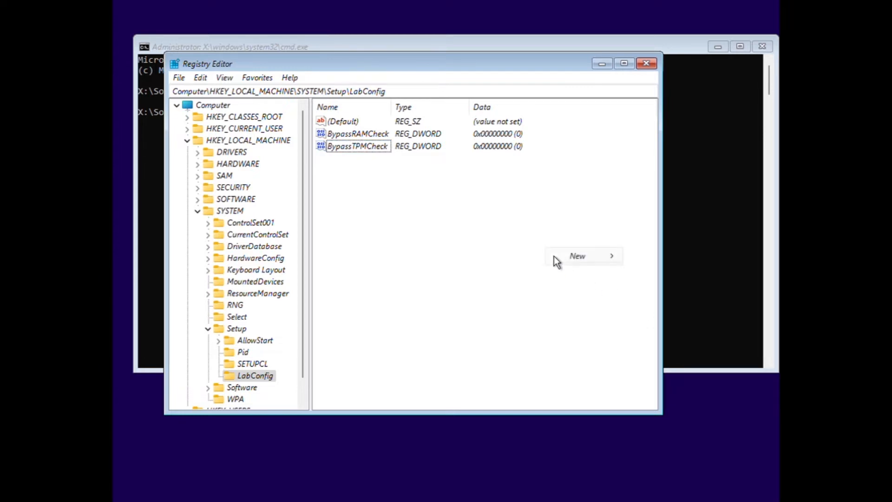
{"action": "mouse_move", "coordinate": [615, 258]}
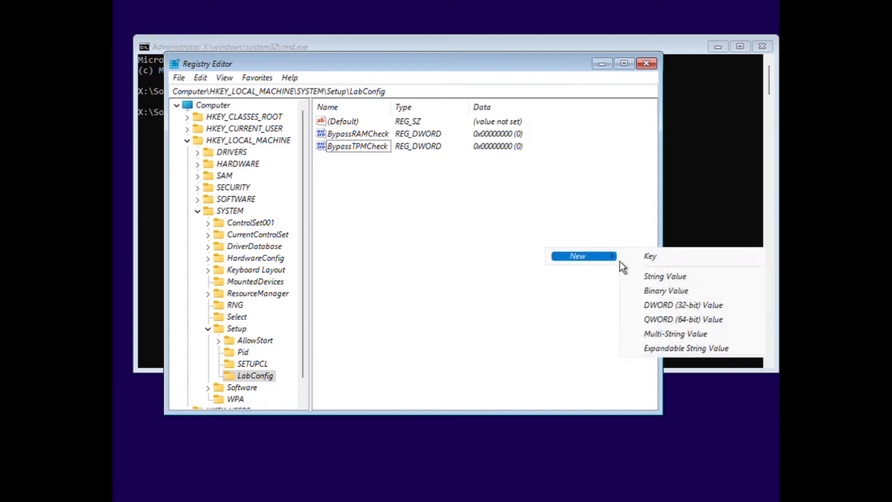
{"action": "left_click", "coordinate": [686, 309]}
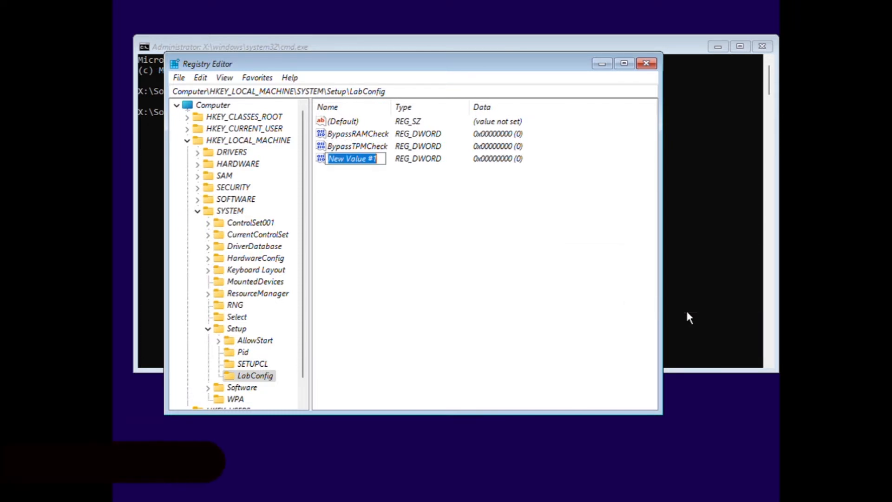
{"action": "type", "text": "Byp"}
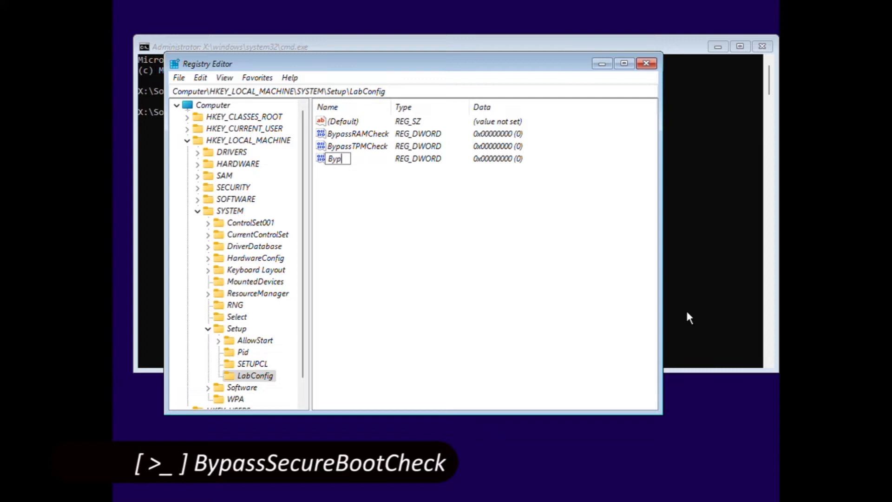
{"action": "type", "text": "ass"}
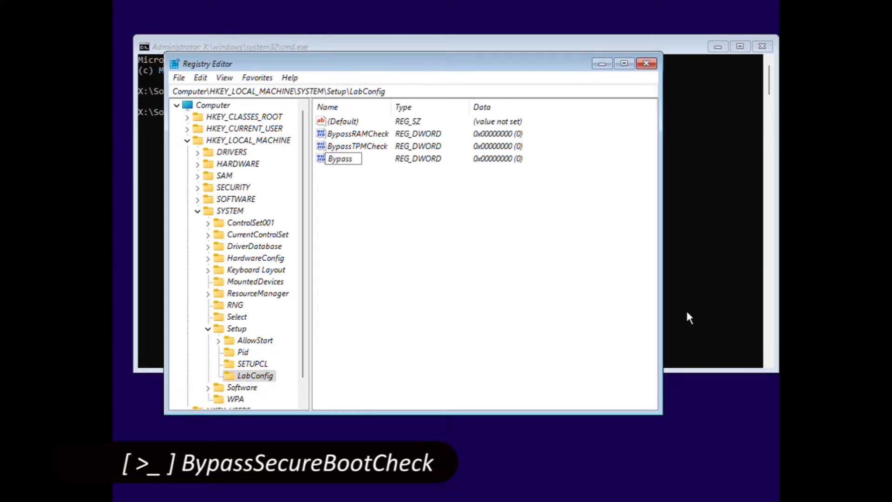
{"action": "type", "text": "Secu"}
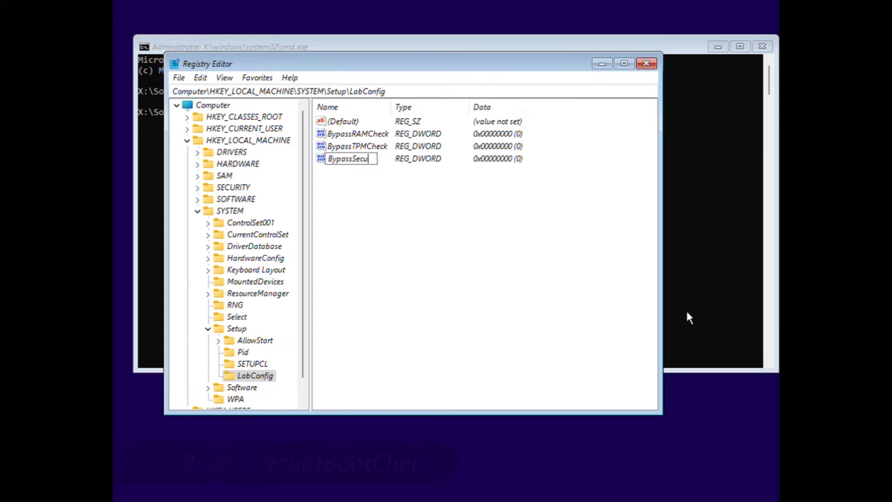
{"action": "type", "text": "reBootCheck"}
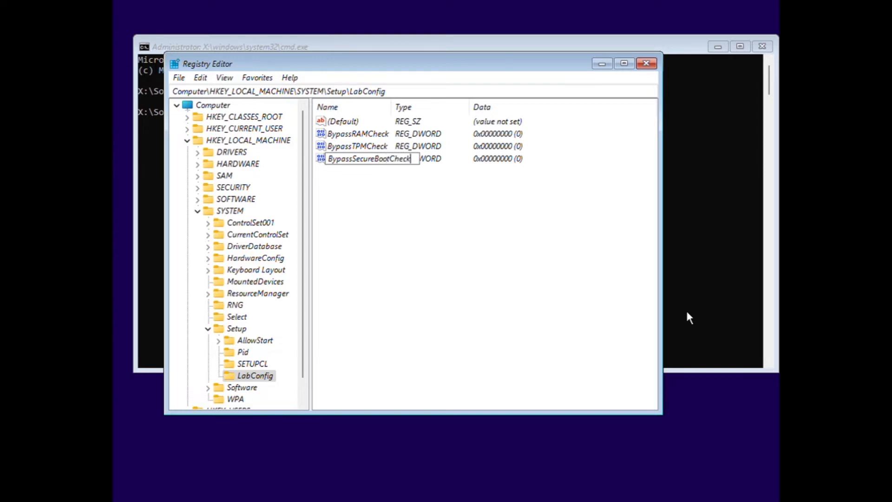
{"action": "key", "text": "Return"}
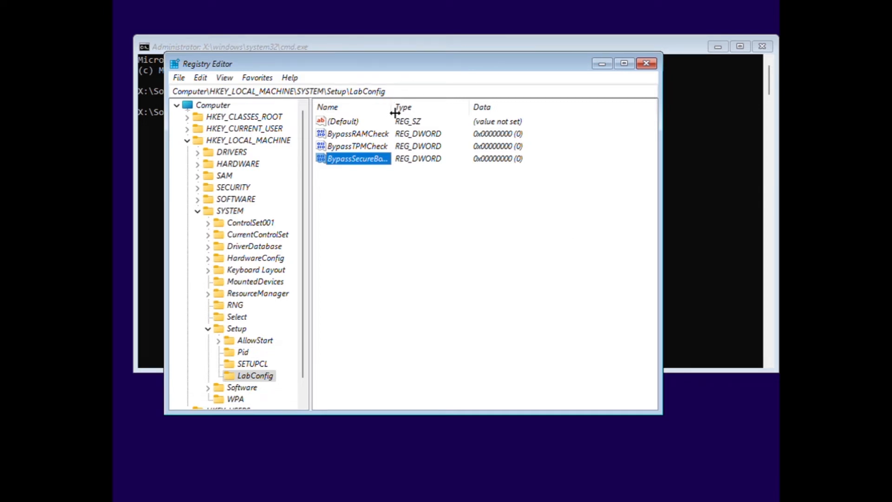
- Widen the Name column and set BypassSecureBootCheck's data to 1
{"action": "left_click_drag", "start_coordinate": [394, 113], "coordinate": [444, 122]}
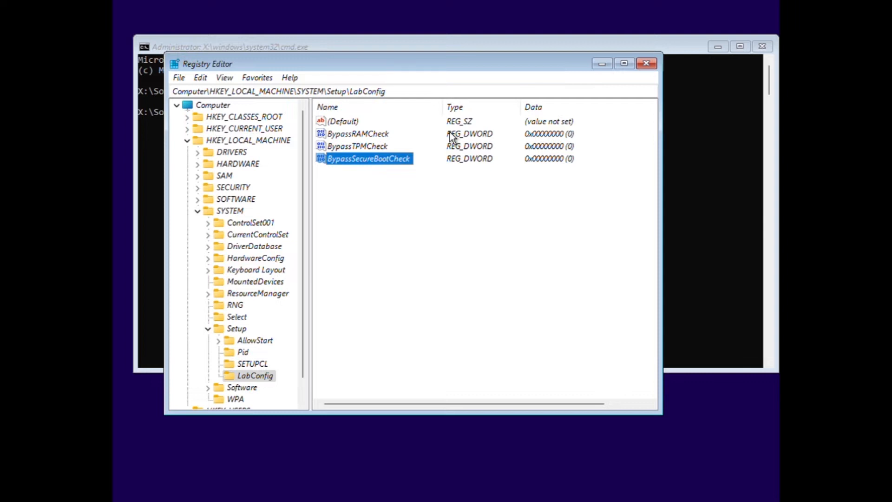
{"action": "key", "text": "Return"}
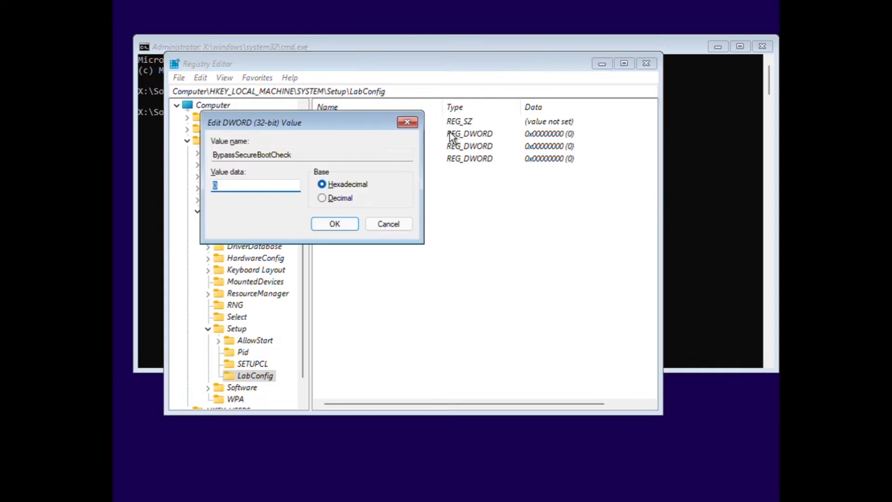
{"action": "type", "text": "1"}
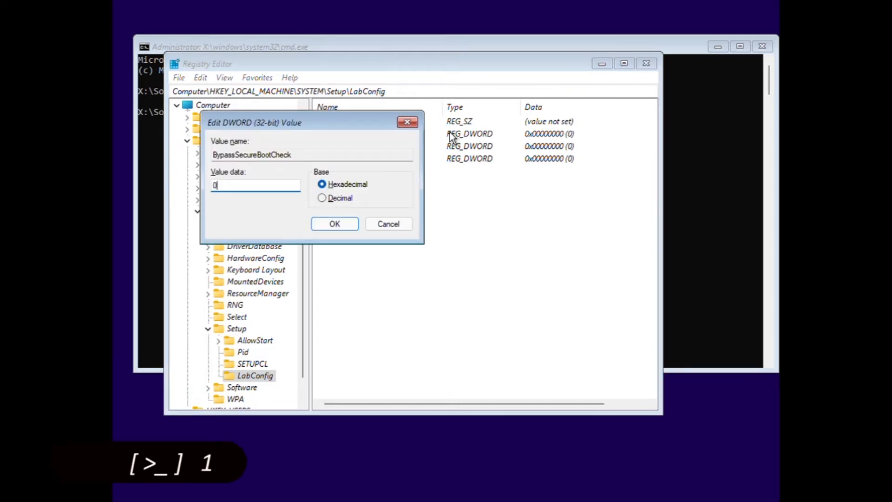
{"action": "key", "text": "Return"}
- Set BypassTPMCheck and BypassRAMCheck data to 1 as well
{"action": "key", "text": "Up"}
{"action": "key", "text": "Return"}
{"action": "type", "text": "1"}
{"action": "key", "text": "Return"}
{"action": "key", "text": "Up"}
{"action": "key", "text": "Return"}
{"action": "type", "text": "1"}
{"action": "key", "text": "Return"}
{"action": "left_click", "coordinate": [526, 216]}
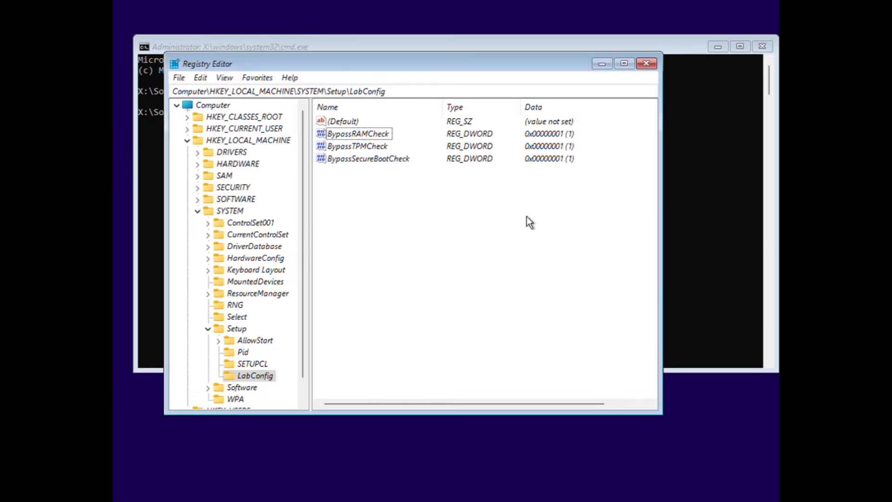
{"action": "right_click", "coordinate": [625, 235]}
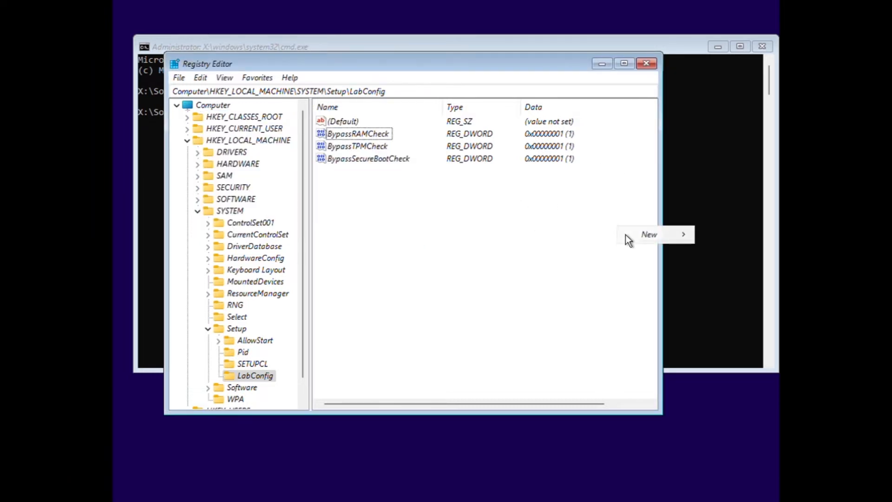
- Close Registry Editor and the command prompt, then start Install now without a product key
{"action": "left_click", "coordinate": [587, 223]}
{"action": "left_click", "coordinate": [647, 64]}
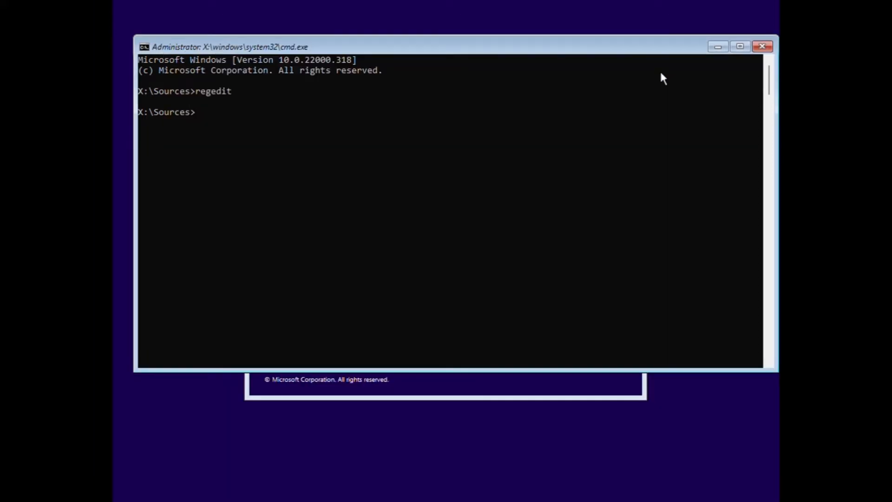
{"action": "left_click", "coordinate": [763, 47]}
{"action": "left_click", "coordinate": [453, 265]}
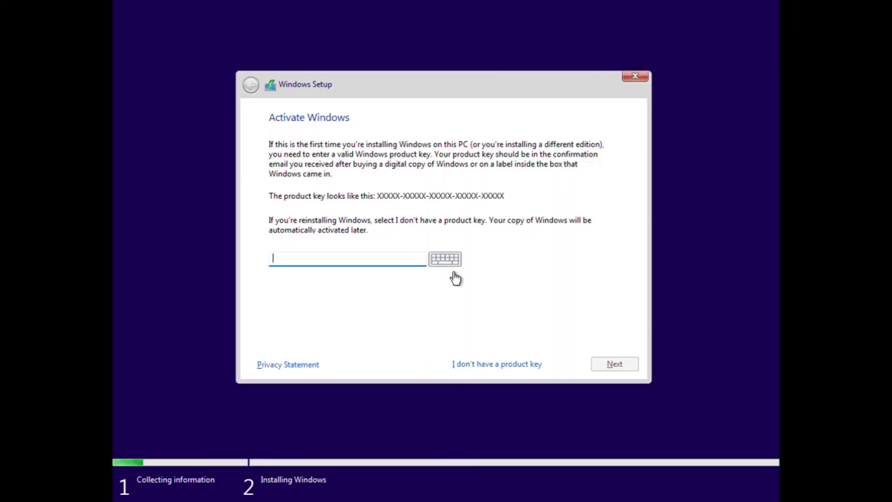
{"action": "left_click", "coordinate": [500, 377]}
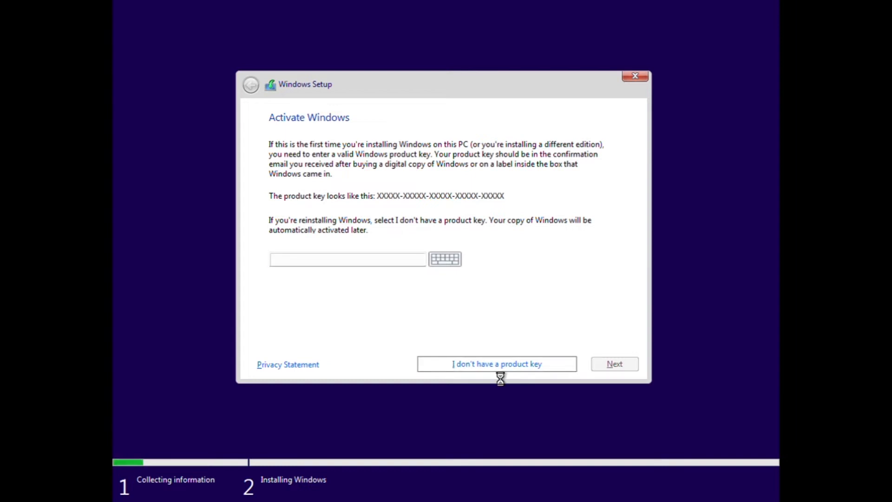
- Choose the Windows 11 Pro edition to install
{"action": "key", "text": "Down"}
{"action": "key", "text": "Down"}
{"action": "key", "text": "Down"}
{"action": "key", "text": "Down"}
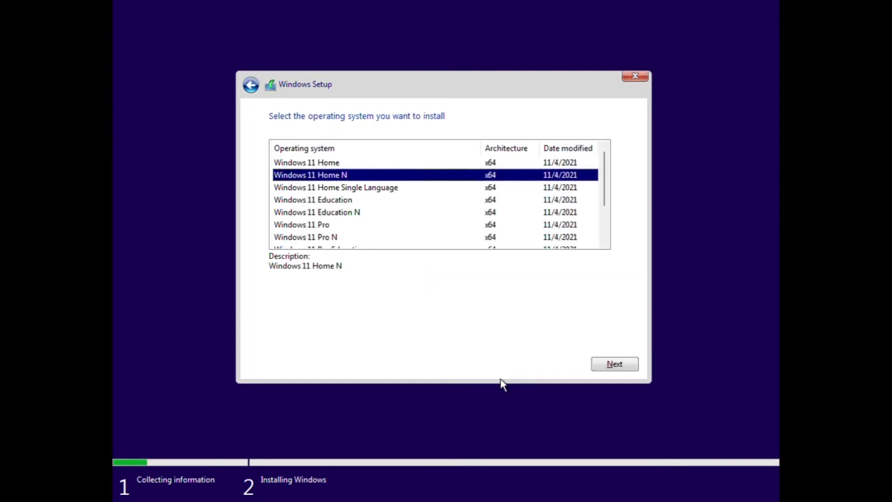
{"action": "key", "text": "Down"}
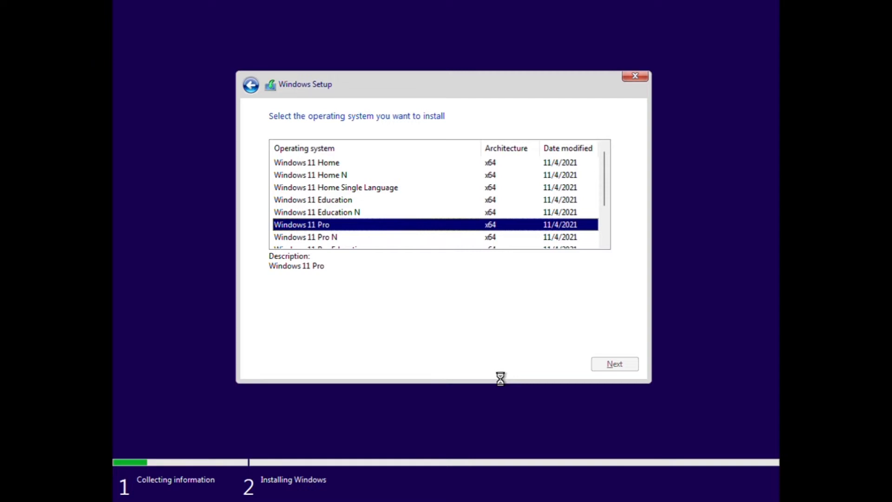
{"action": "key", "text": "Return"}
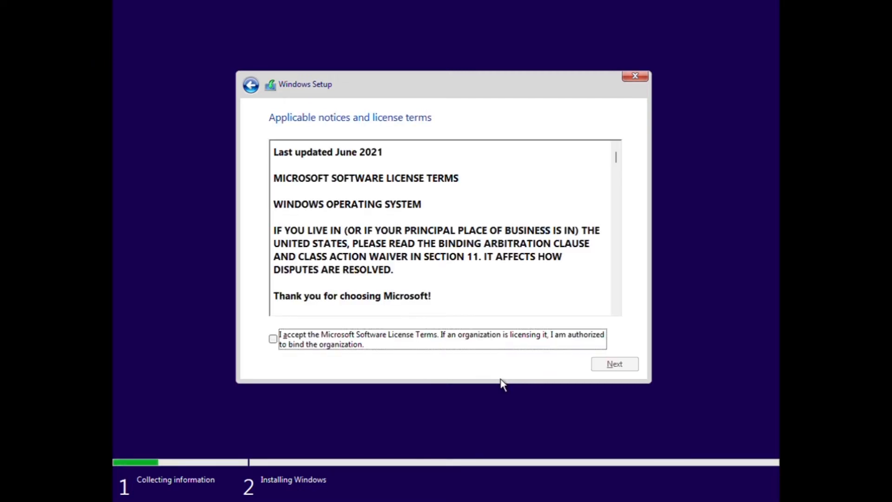
- Accept the license terms and pick a custom install onto Drive 0's unallocated space
{"action": "left_click", "coordinate": [280, 347]}
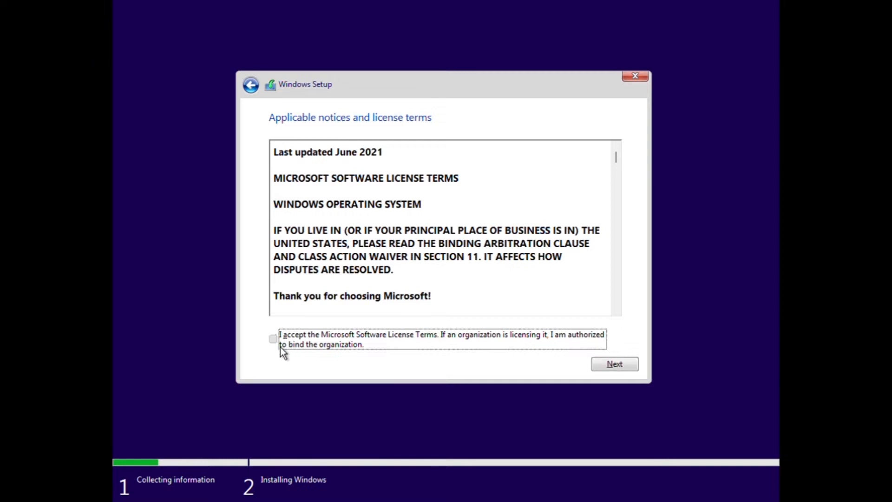
{"action": "left_click", "coordinate": [631, 371]}
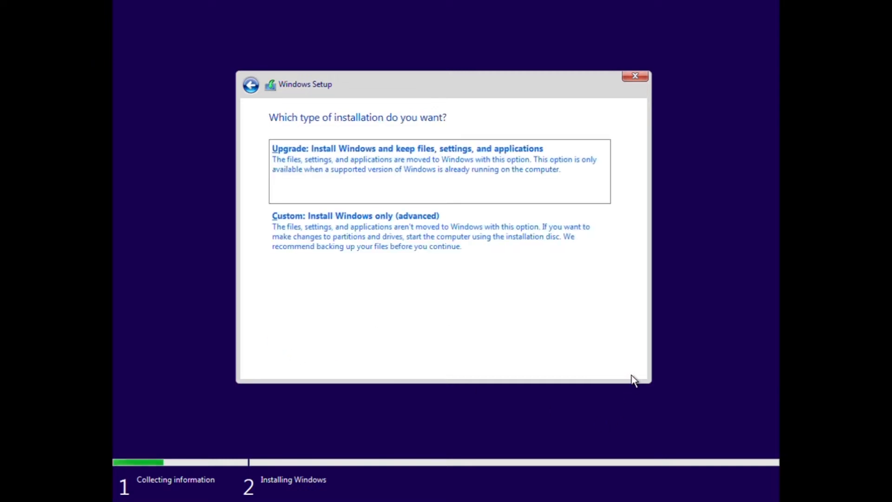
{"action": "left_click", "coordinate": [491, 263]}
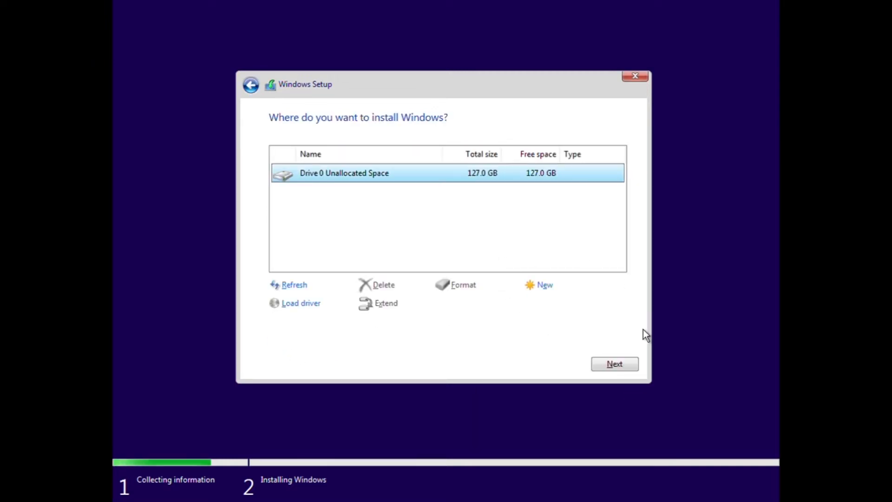
{"action": "left_click", "coordinate": [626, 370]}
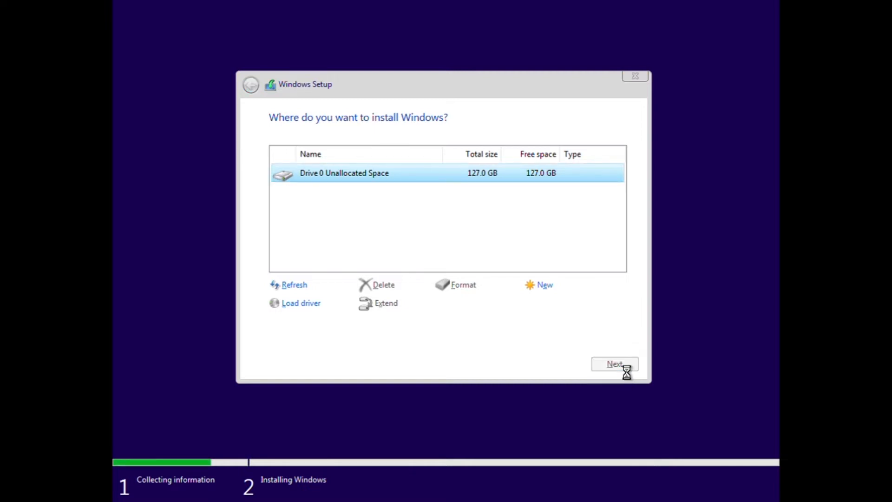
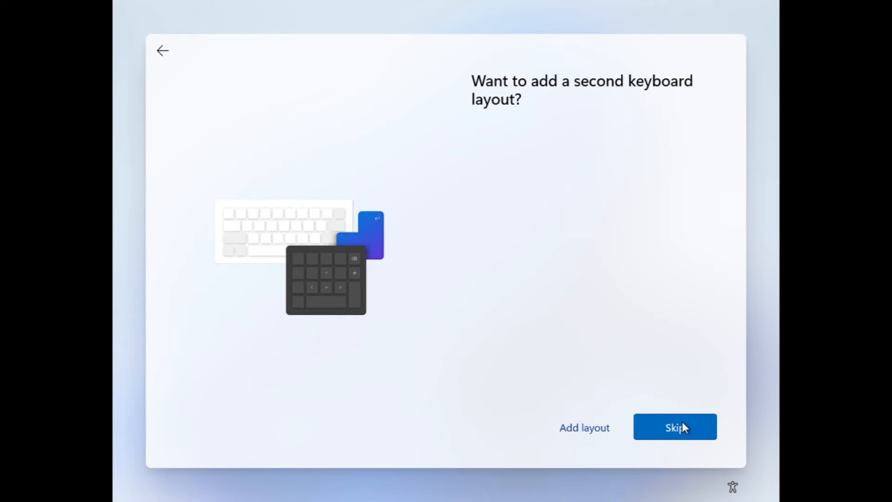
- Skip adding a second keyboard layout and leave the device name unset
{"action": "left_click", "coordinate": [680, 430]}
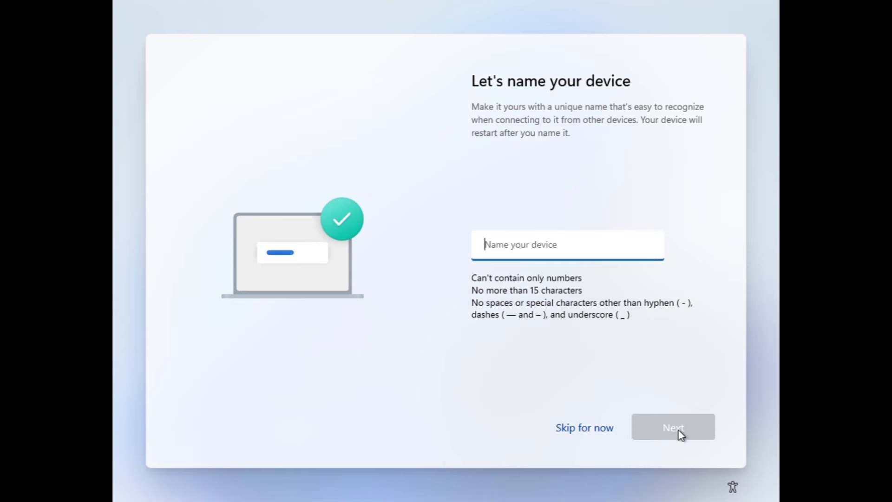
{"action": "left_click", "coordinate": [592, 433]}
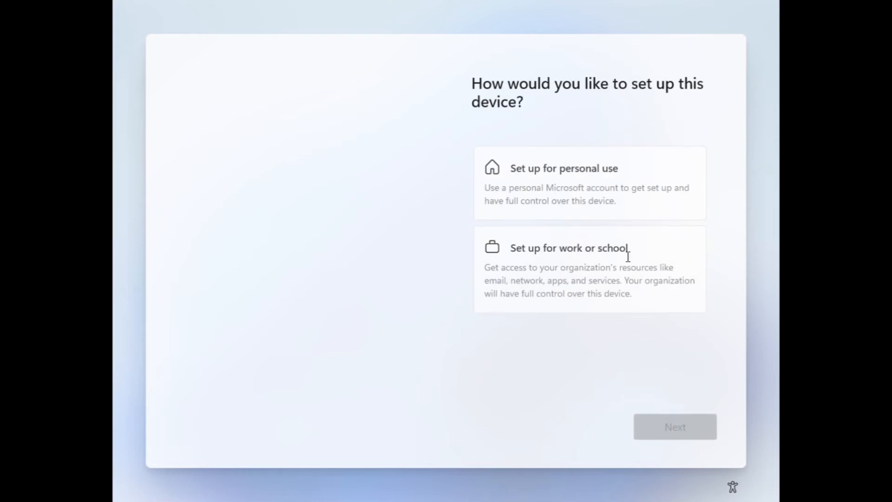
- Choose personal use, then sign in with the Microsoft account e-mail and password
{"action": "left_click", "coordinate": [623, 193]}
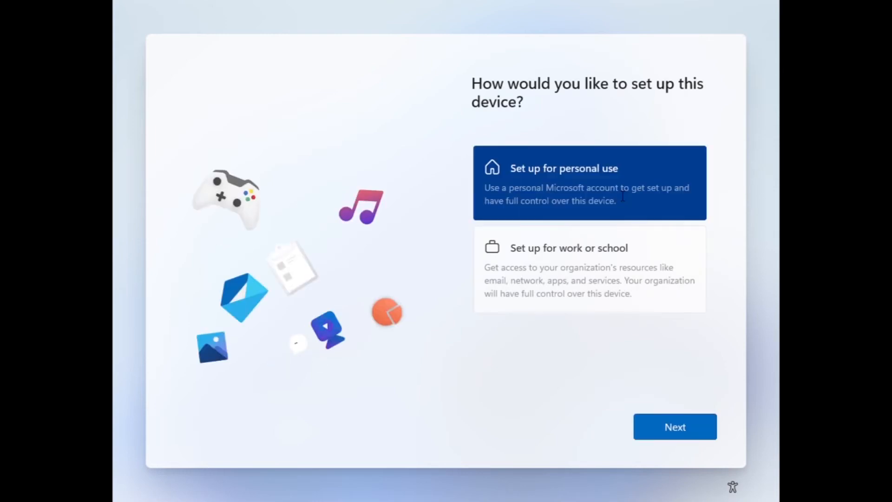
{"action": "left_click", "coordinate": [695, 440]}
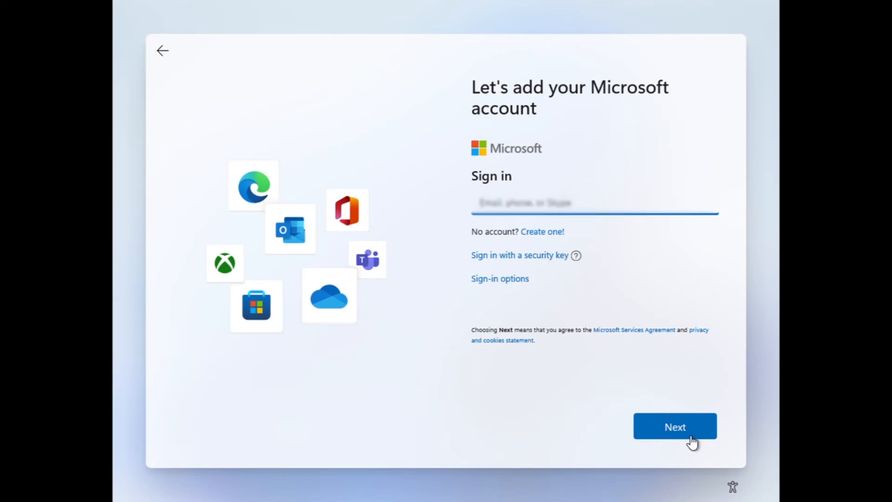
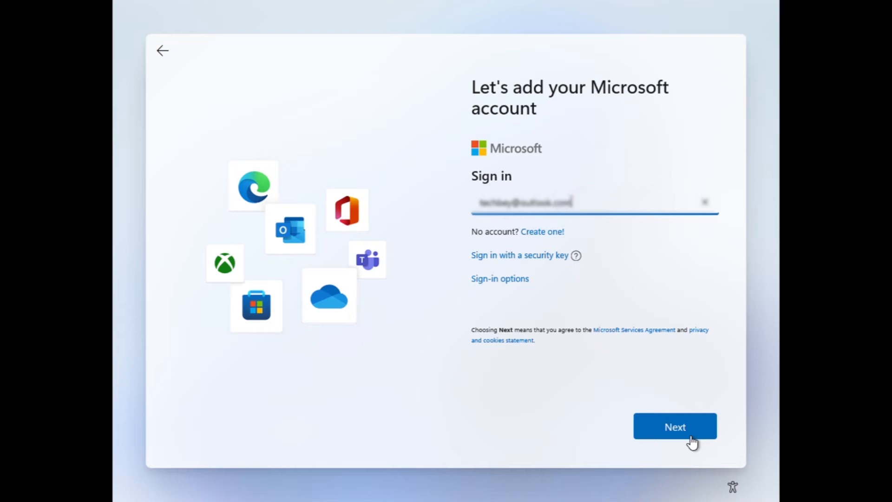
{"action": "left_click", "coordinate": [691, 438]}
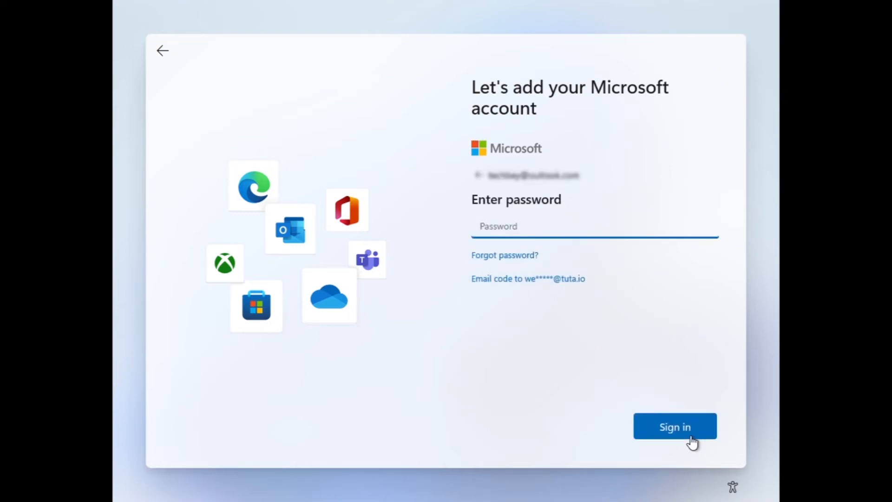
{"action": "type", "text": "•"}
{"action": "left_click", "coordinate": [692, 442]}
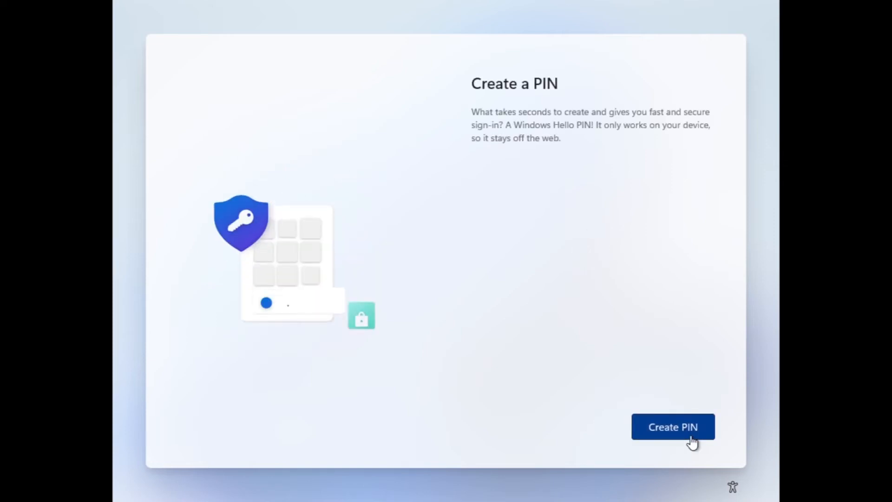
- Create a Windows Hello PIN, entering it in New PIN and Confirm PIN
{"action": "left_click", "coordinate": [686, 436]}
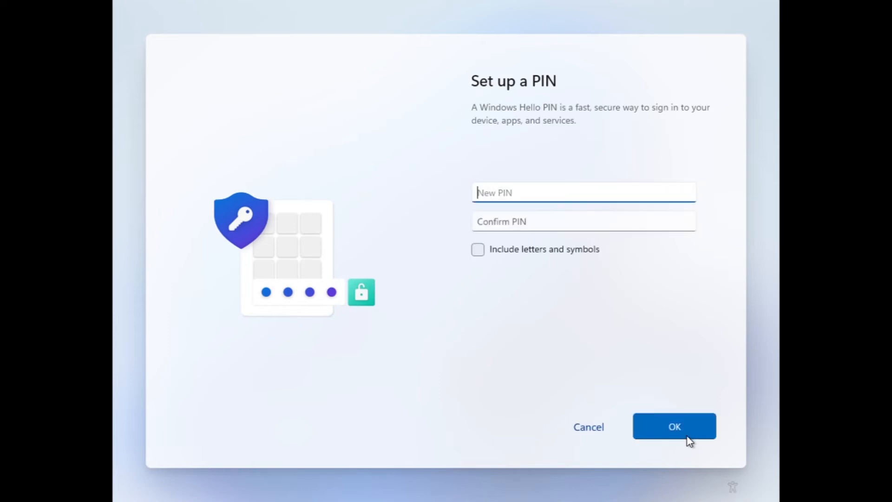
{"action": "type", "text": "12"}
{"action": "left_click", "coordinate": [613, 228]}
{"action": "type", "text": "1"}
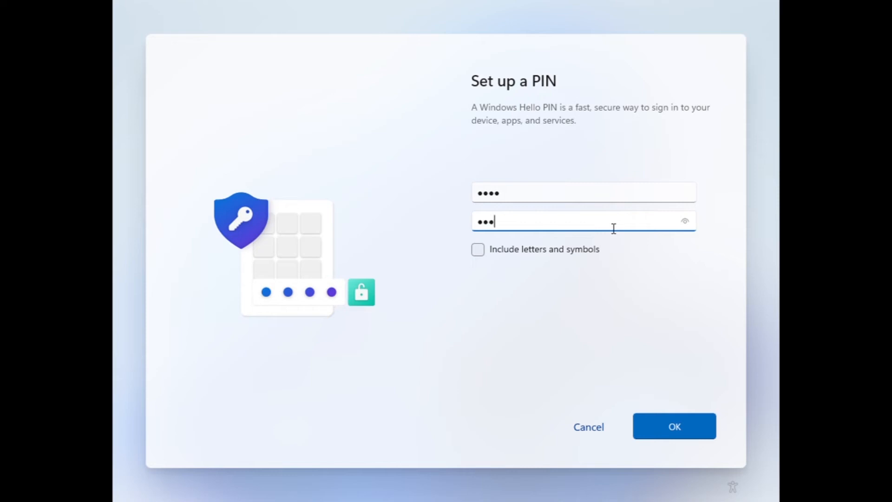
{"action": "key", "text": "Return"}
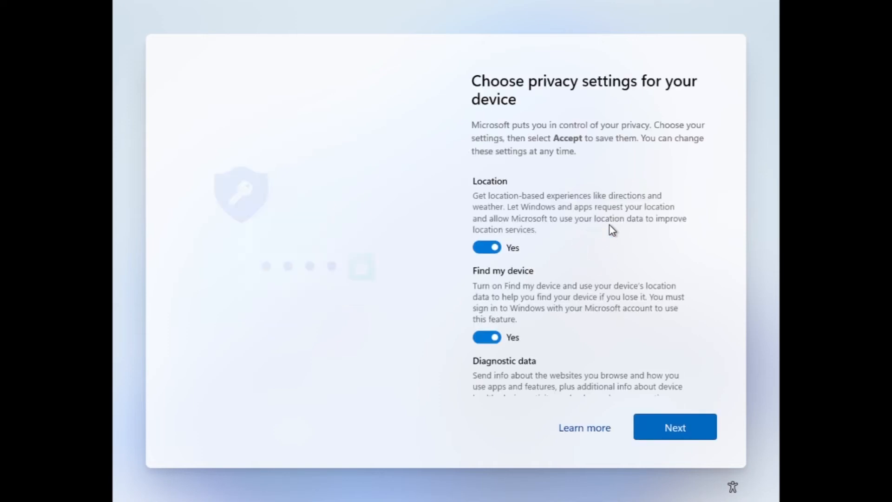
- Review the privacy settings and accept them with every toggle left on
{"action": "scroll", "coordinate": [584, 245], "scroll_direction": "down", "scroll_amount": 2}
{"action": "scroll", "coordinate": [584, 245], "scroll_direction": "down", "scroll_amount": 9}
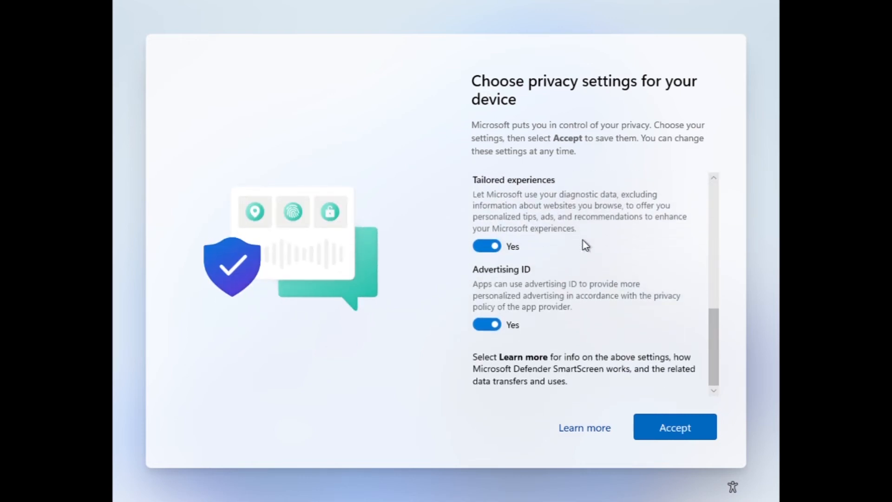
{"action": "scroll", "coordinate": [641, 293], "scroll_direction": "up", "scroll_amount": 7}
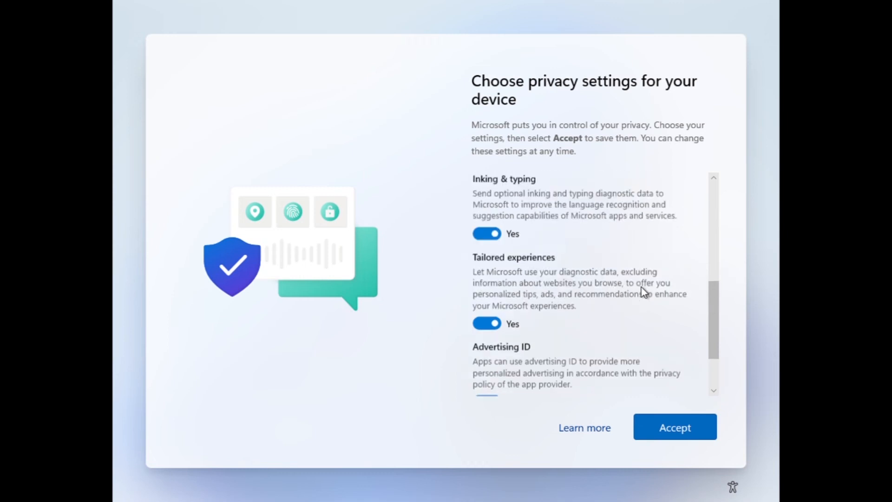
{"action": "scroll", "coordinate": [642, 291], "scroll_direction": "up", "scroll_amount": 3}
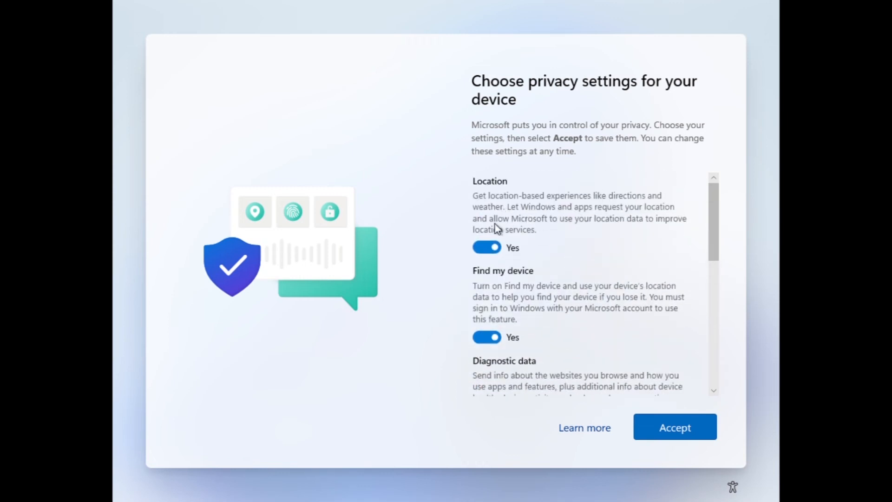
{"action": "scroll", "coordinate": [587, 258], "scroll_direction": "down", "scroll_amount": 4}
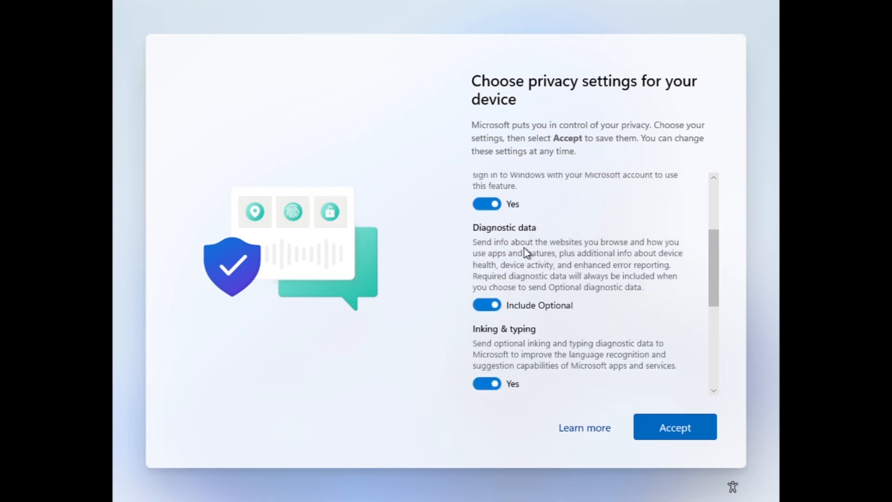
{"action": "scroll", "coordinate": [671, 269], "scroll_direction": "down", "scroll_amount": 6}
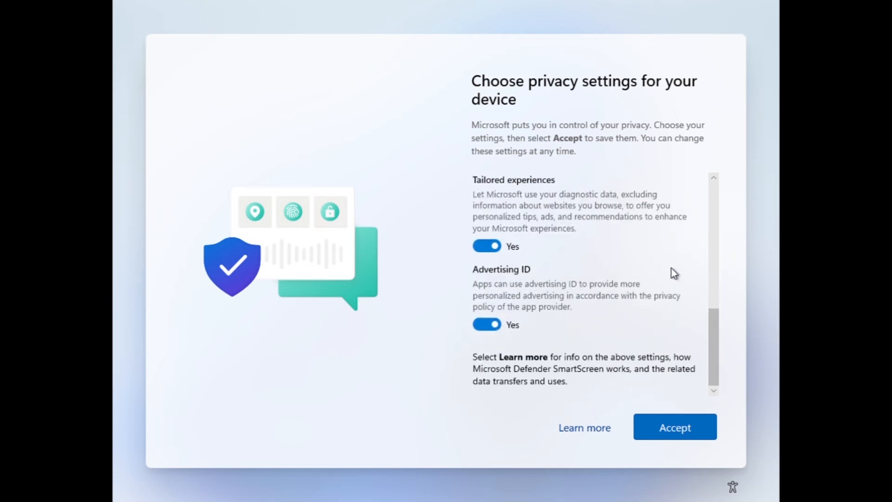
{"action": "left_click", "coordinate": [676, 442]}
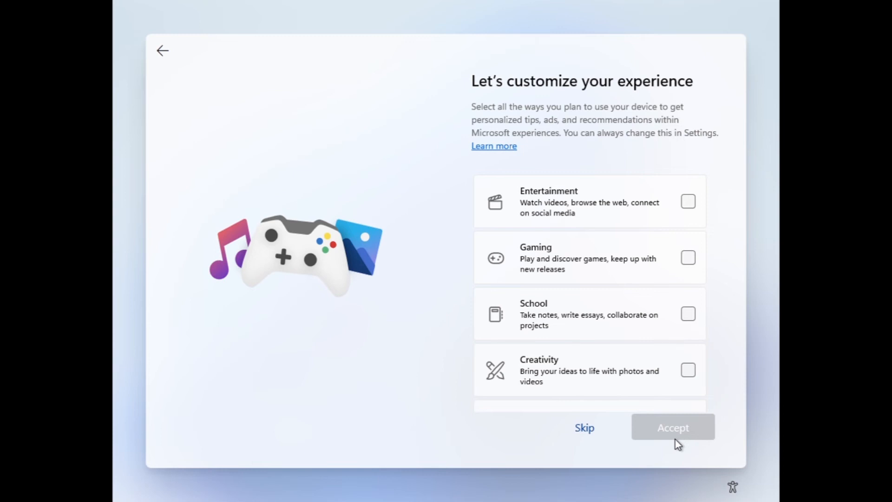
- Tick Entertainment, Gaming, Creativity, Business, Family and School as planned uses, then accept
{"action": "left_click", "coordinate": [688, 202]}
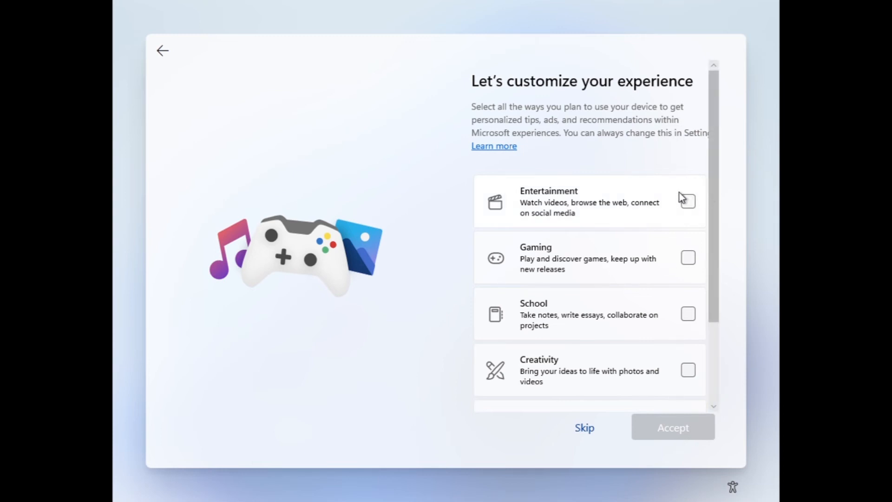
{"action": "left_click", "coordinate": [674, 246]}
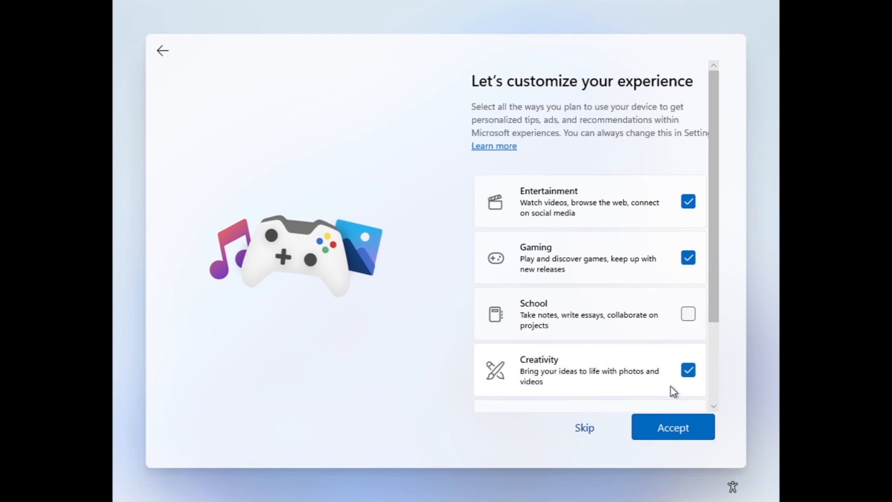
{"action": "scroll", "coordinate": [671, 387], "scroll_direction": "down", "scroll_amount": 3}
{"action": "left_click", "coordinate": [663, 318]}
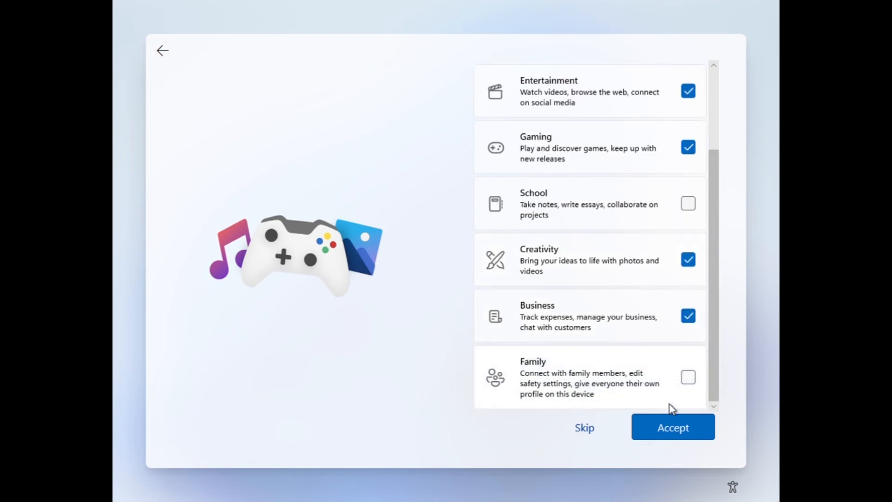
{"action": "left_click", "coordinate": [670, 372]}
{"action": "left_click", "coordinate": [651, 209]}
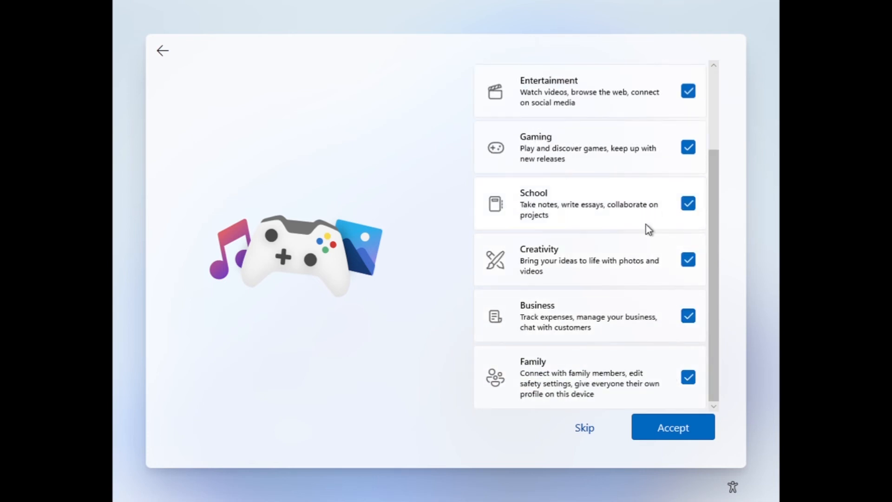
{"action": "left_click", "coordinate": [659, 436]}
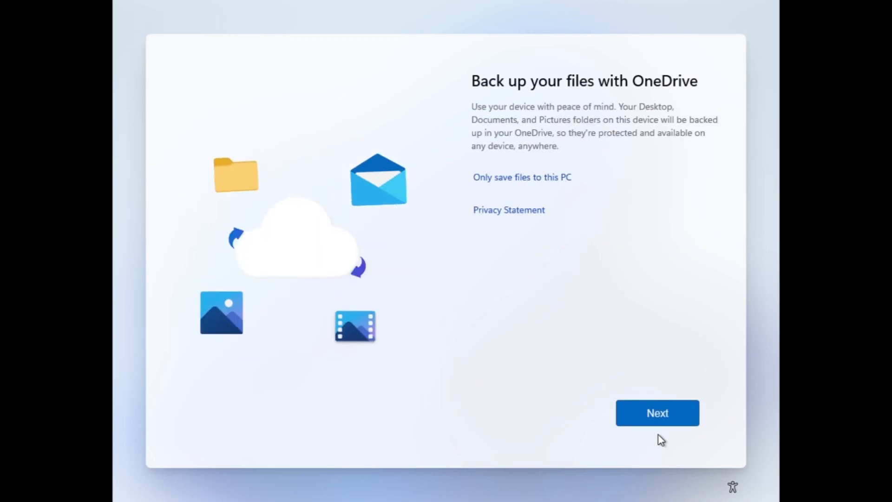
- Save files only to this PC and decline the Microsoft 365 free trial
{"action": "left_click", "coordinate": [567, 186]}
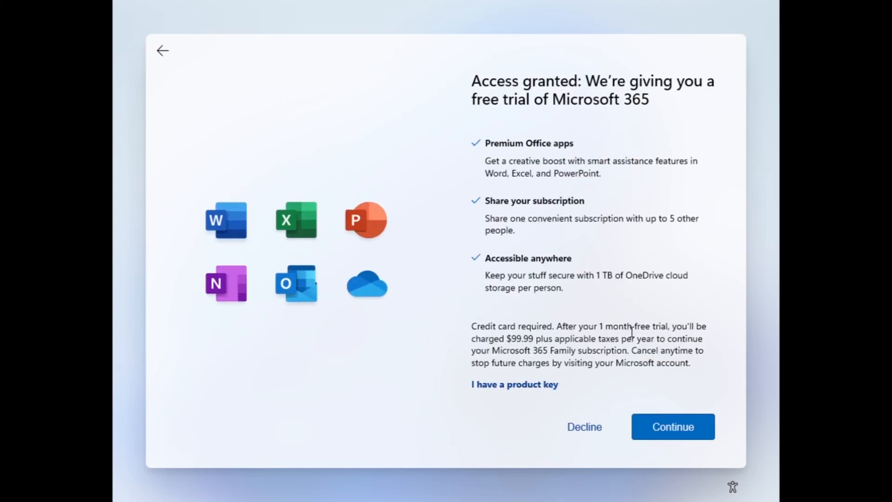
{"action": "left_click", "coordinate": [594, 432]}
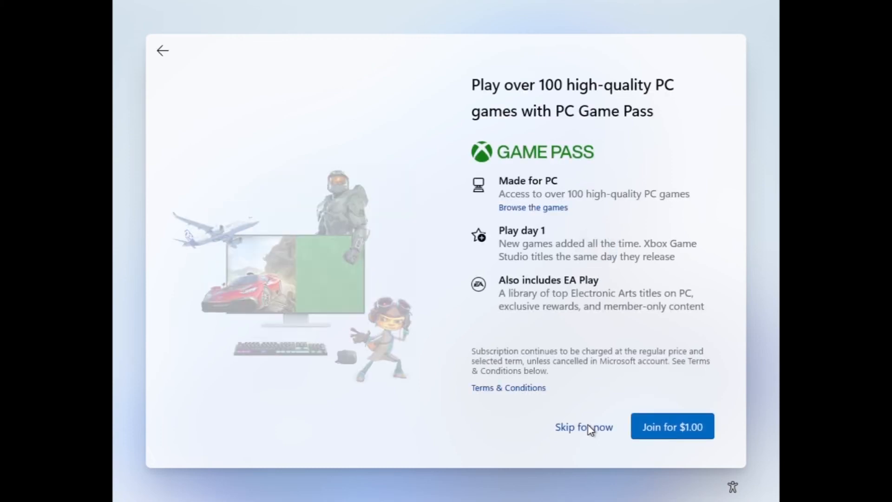
- Skip the PC Game Pass offer and let setup finish to the desktop
{"action": "left_click", "coordinate": [587, 429]}
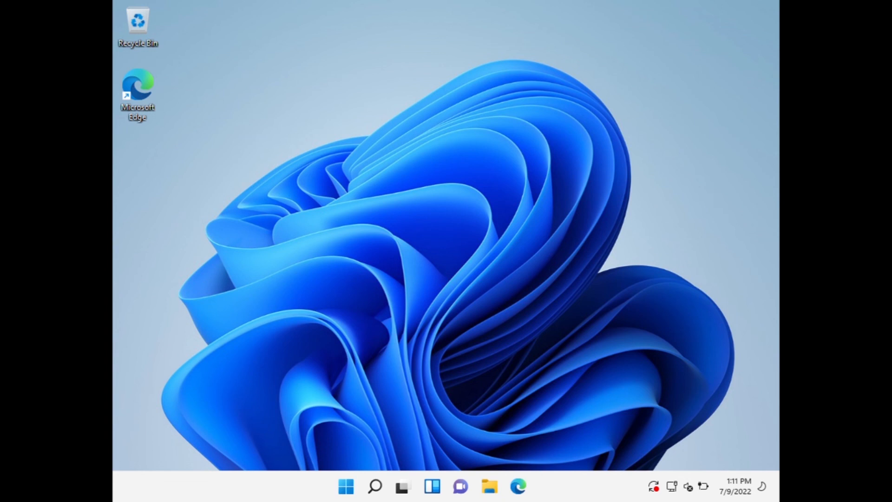
{"action": "key", "text": "super"}
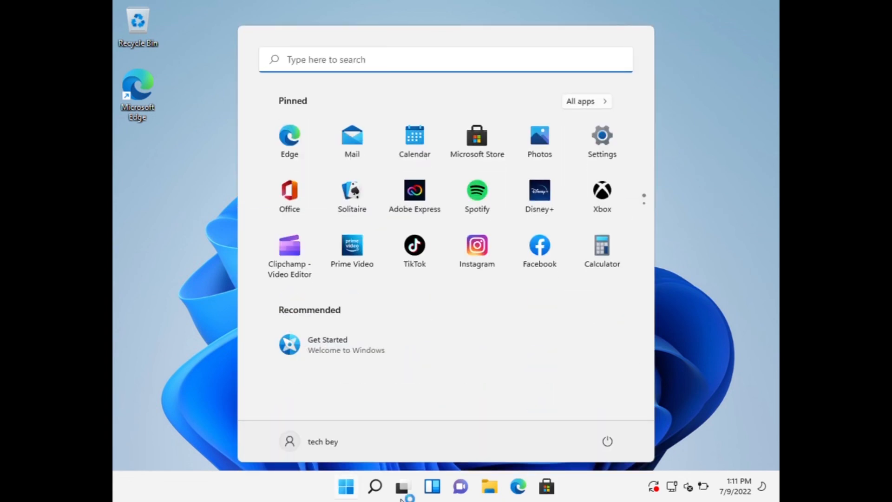
{"action": "left_click", "coordinate": [655, 347]}
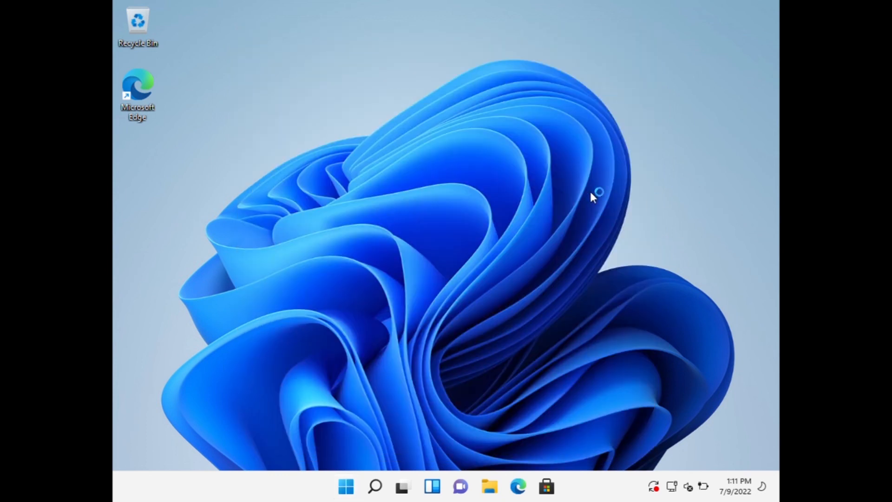
- In Display settings, keep scale at 100% and set the resolution to 1366 × 768
{"action": "right_click", "coordinate": [556, 192]}
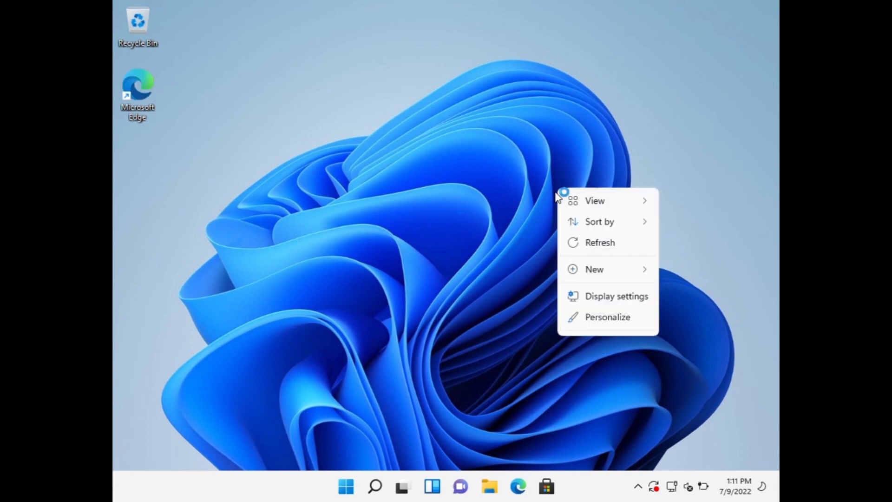
{"action": "left_click", "coordinate": [594, 300]}
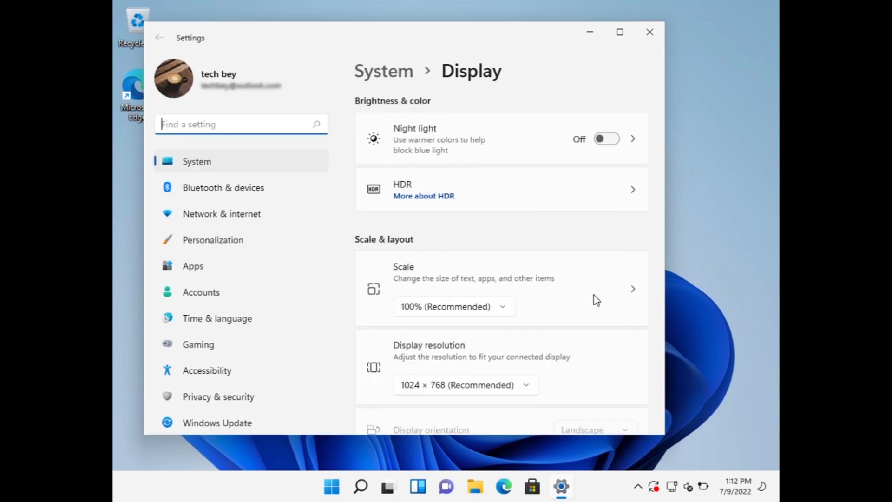
{"action": "left_click", "coordinate": [462, 312]}
{"action": "left_click", "coordinate": [480, 308]}
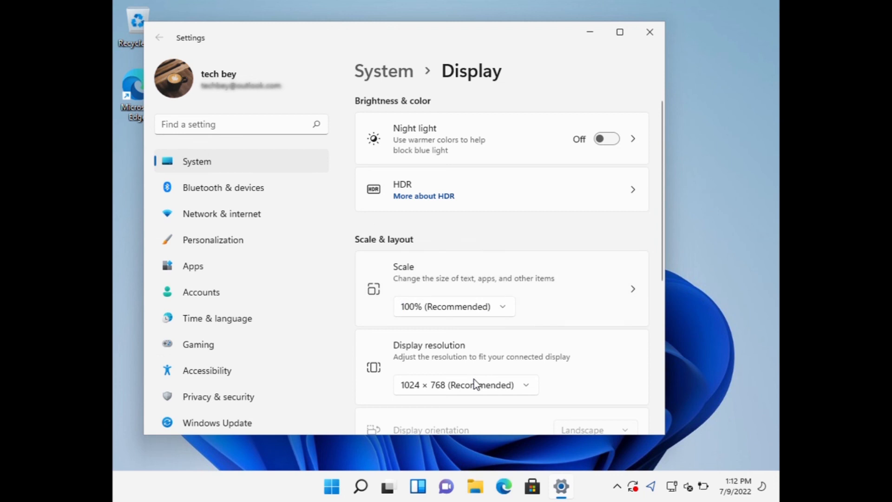
{"action": "left_click", "coordinate": [475, 390]}
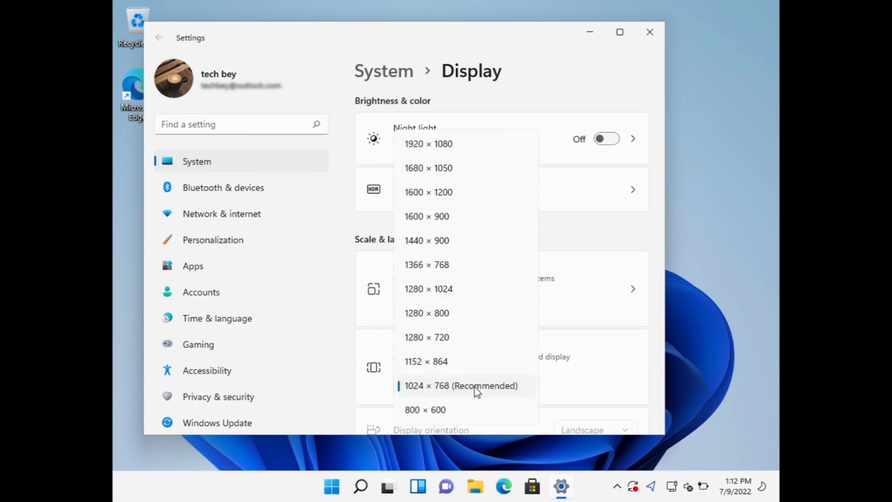
{"action": "left_click", "coordinate": [460, 266]}
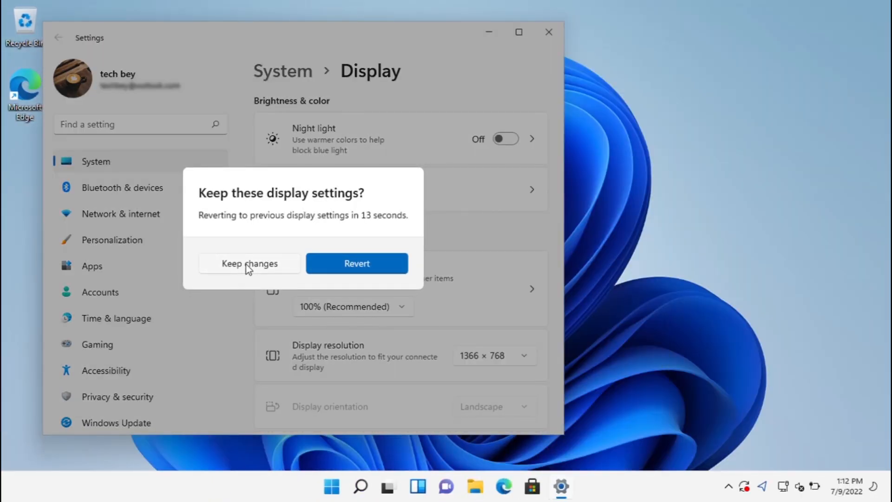
- Keep the 1366 × 768 resolution change and close the Settings window
{"action": "left_click", "coordinate": [247, 263]}
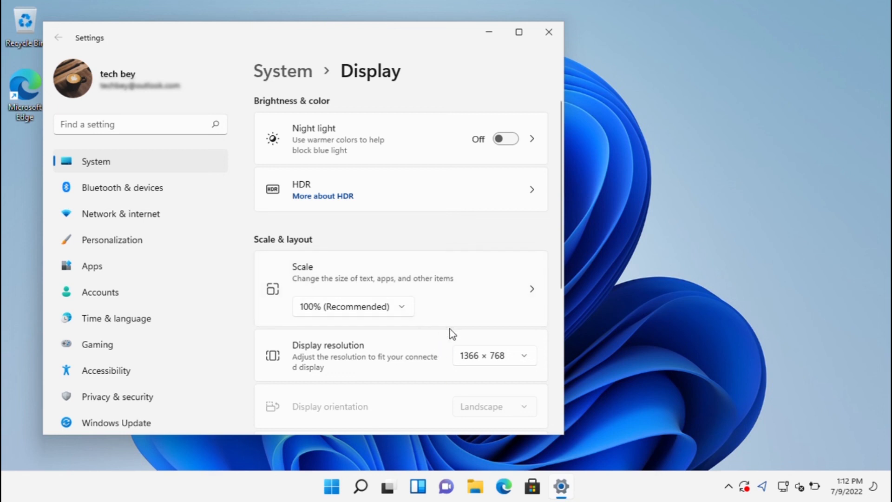
{"action": "scroll", "coordinate": [450, 329], "scroll_direction": "down", "scroll_amount": 2}
{"action": "scroll", "coordinate": [450, 328], "scroll_direction": "up", "scroll_amount": 2}
{"action": "scroll", "coordinate": [471, 269], "scroll_direction": "down", "scroll_amount": 5}
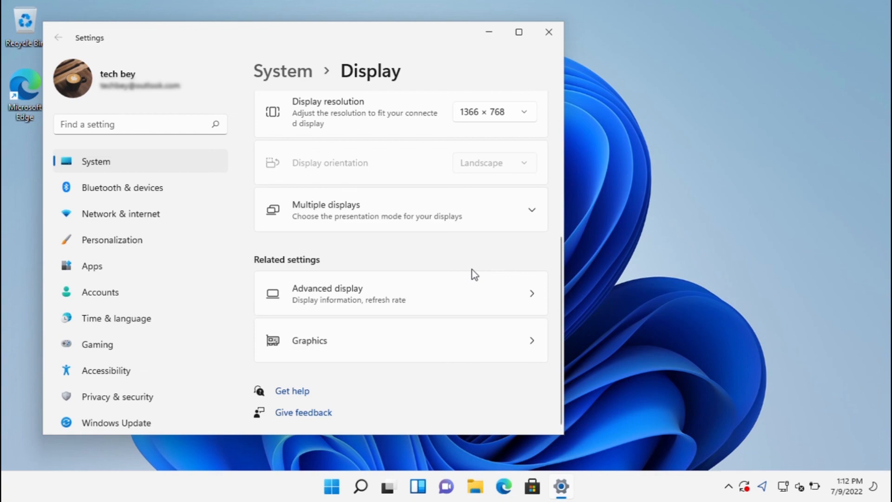
{"action": "left_click", "coordinate": [549, 32]}
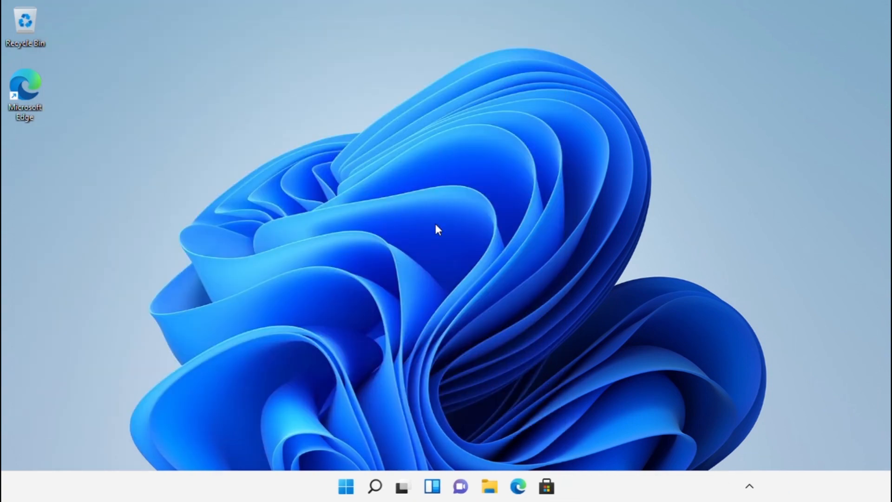